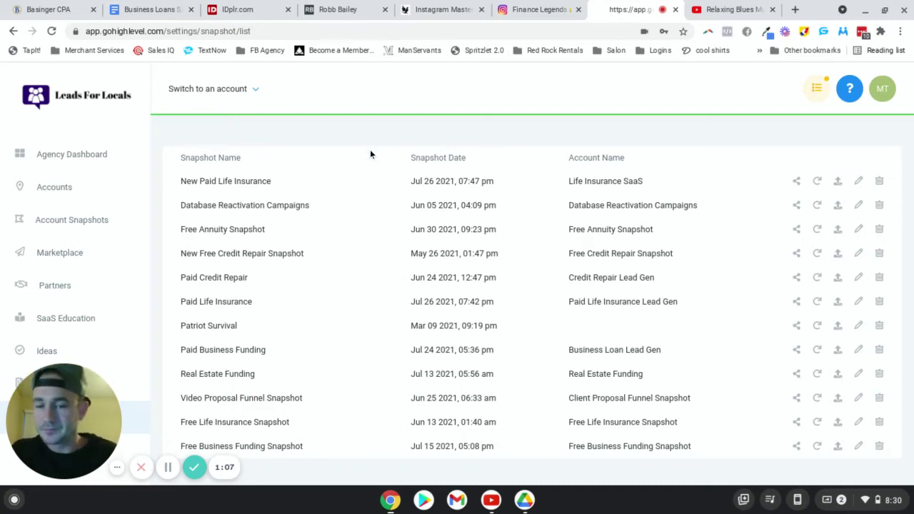
# Step: Look over the list of account snapshots under My Snapshots
pyautogui.scroll(2, 370, 149)
pyautogui.scroll(-1, 292, 252)
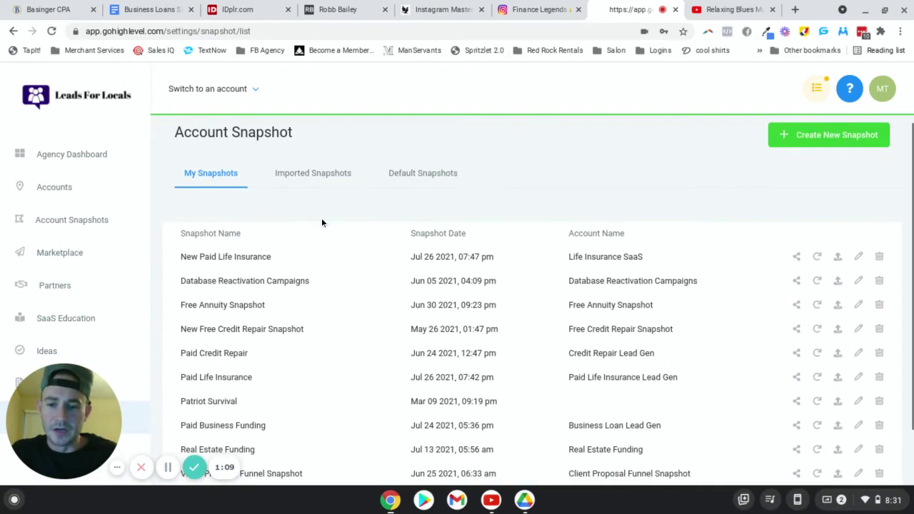
pyautogui.scroll(-1, 319, 210)
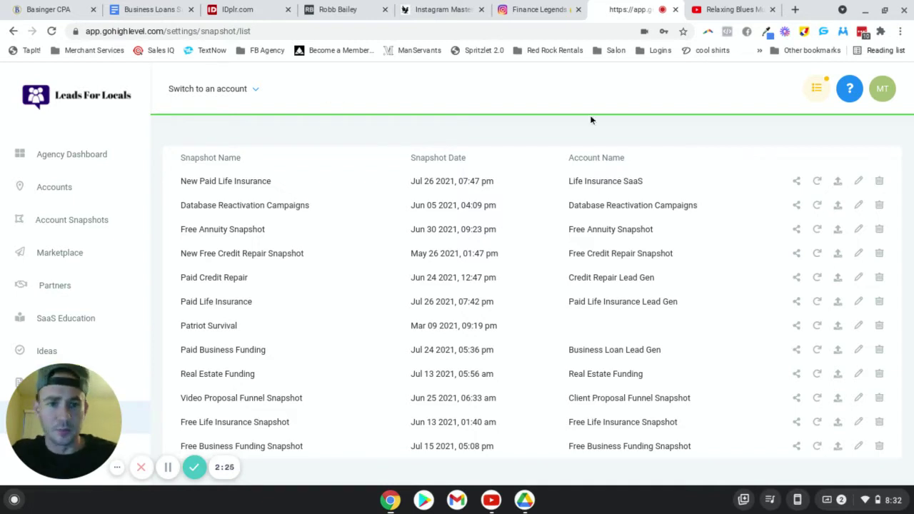
pyautogui.click(169, 468)
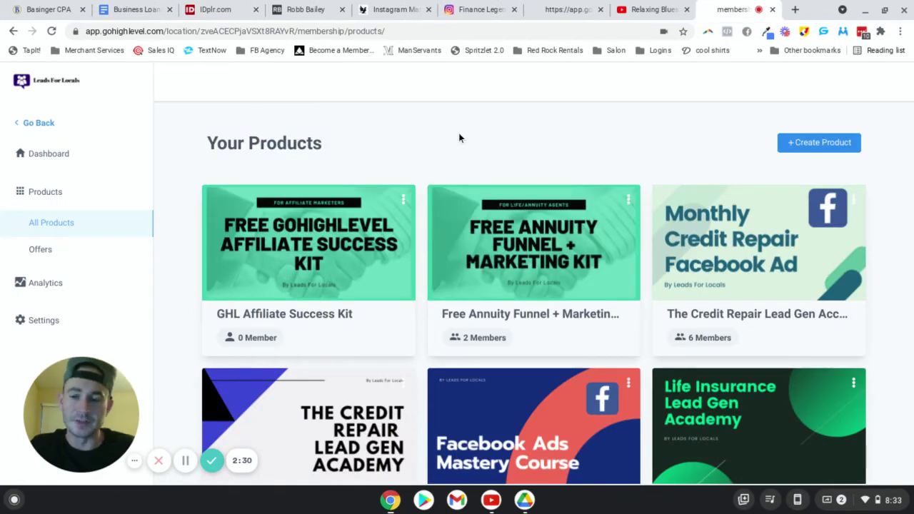
# Step: Look through the membership product cards, from the GHL Affiliate Success Kit to Digital Marketing Mastery
pyautogui.scroll(-5, 724, 325)
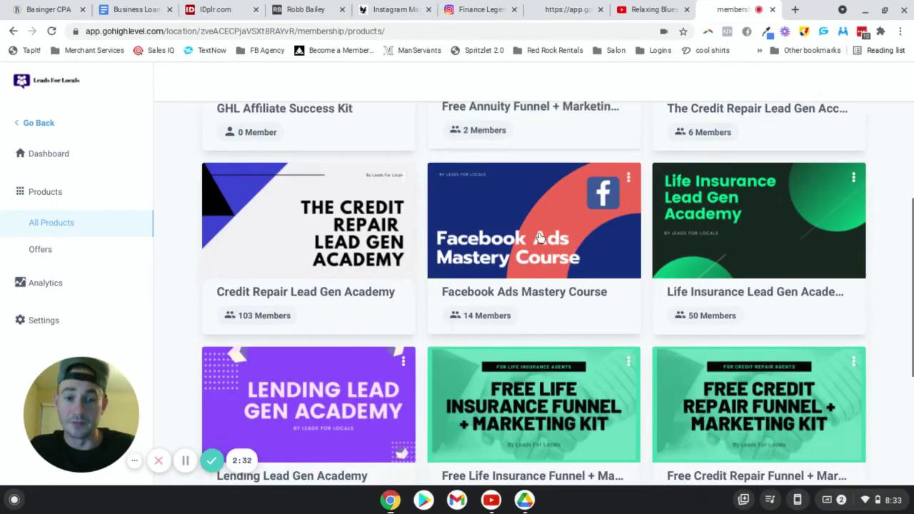
pyautogui.scroll(3, 724, 325)
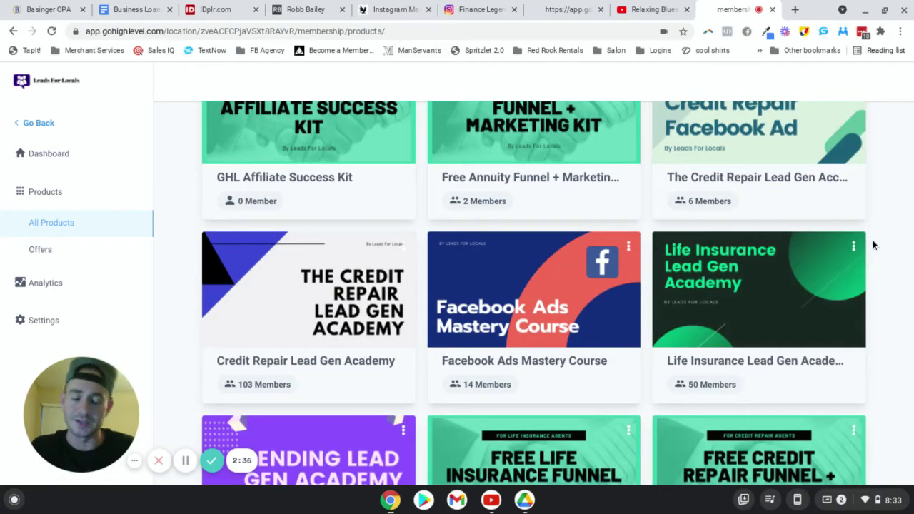
pyautogui.scroll(1, 873, 233)
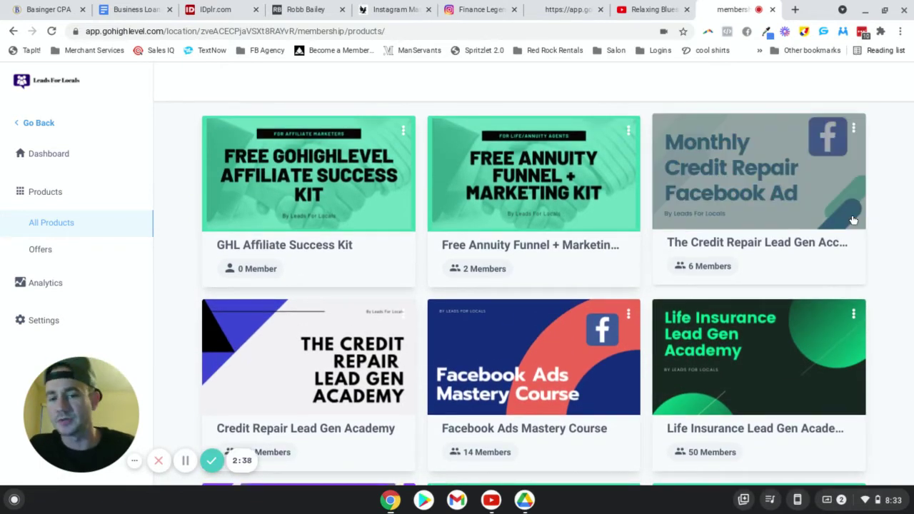
pyautogui.scroll(1, 543, 207)
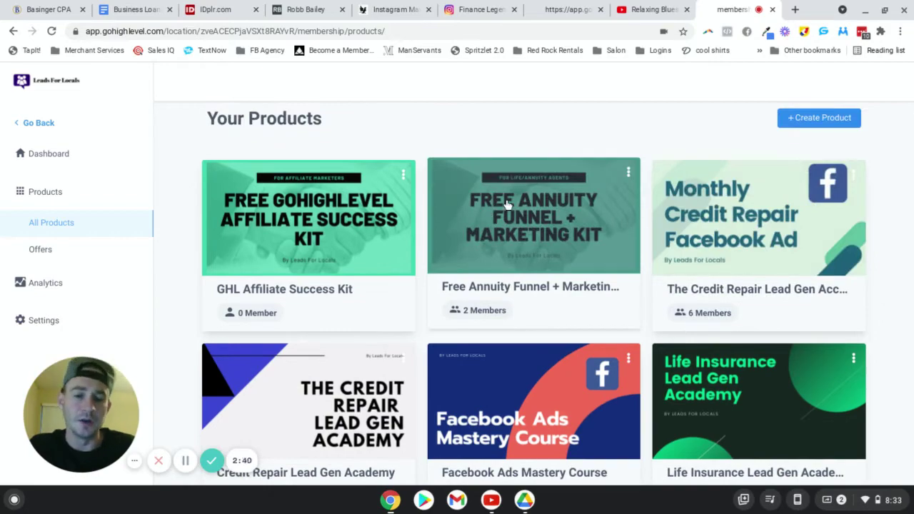
pyautogui.scroll(-8, 547, 229)
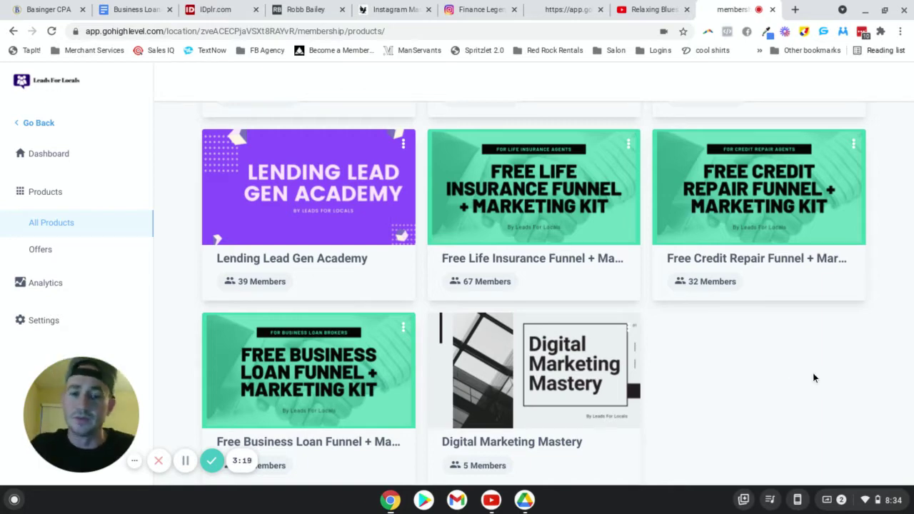
# Step: Open the Free Credit Repair Funnel + Marketing Kit product and its lesson "Uploading Your Funnel + Marketing Kit"
pyautogui.click(855, 216)
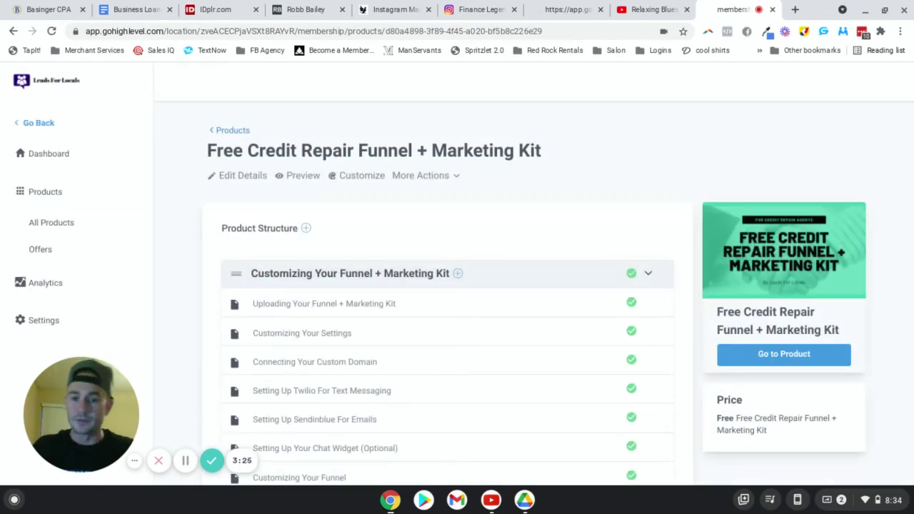
pyautogui.scroll(-1, 443, 216)
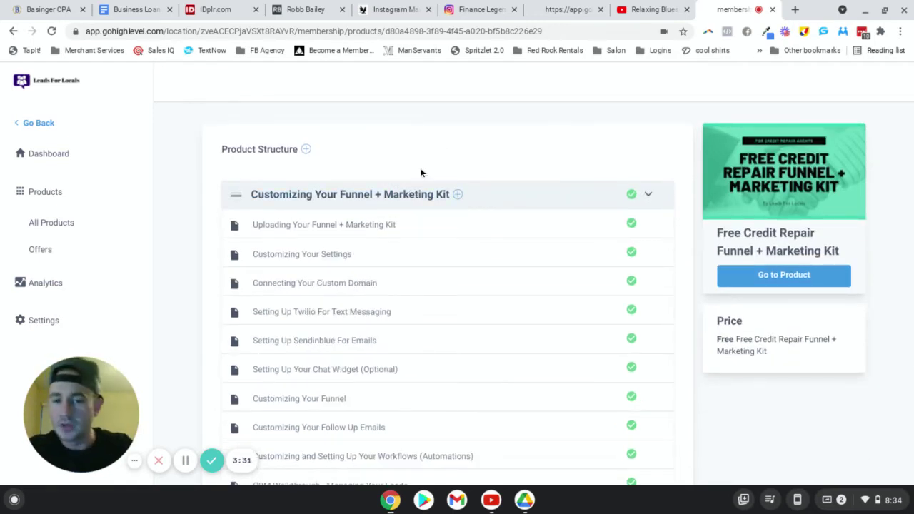
pyautogui.scroll(-1, 461, 137)
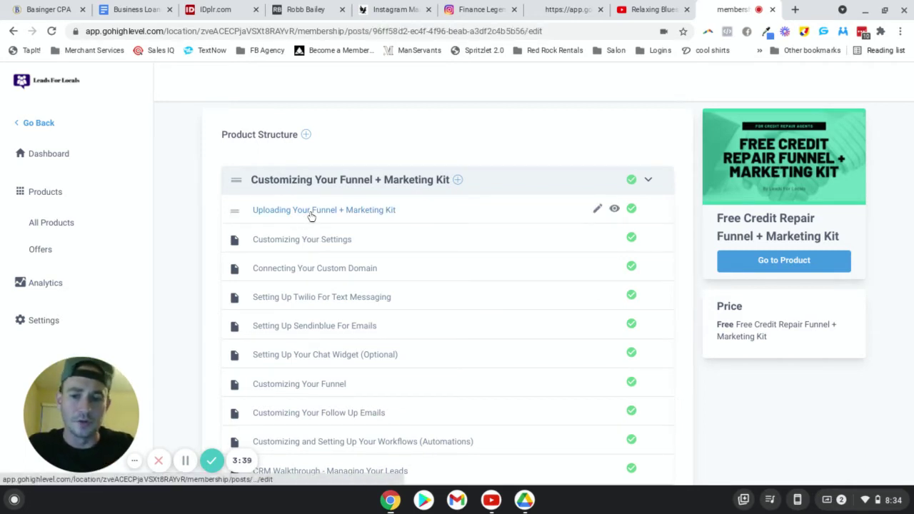
pyautogui.click(385, 210)
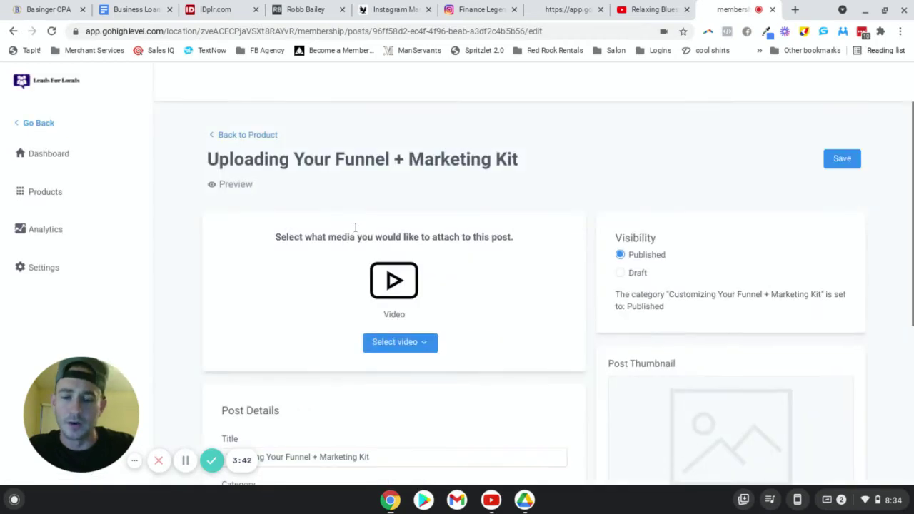
# Step: Examine the lesson's post details and body, including its embedded videos, the free-trial link and the kit upload link
pyautogui.scroll(-4, 357, 236)
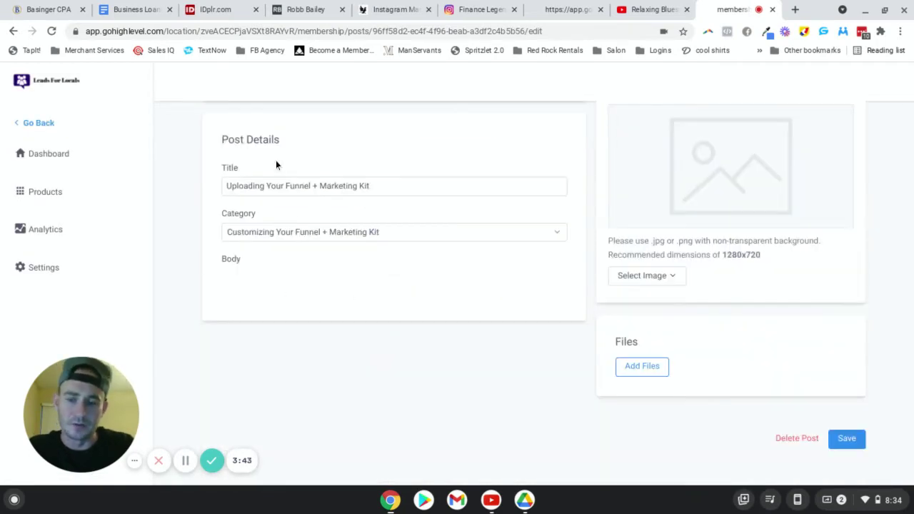
pyautogui.click(336, 230)
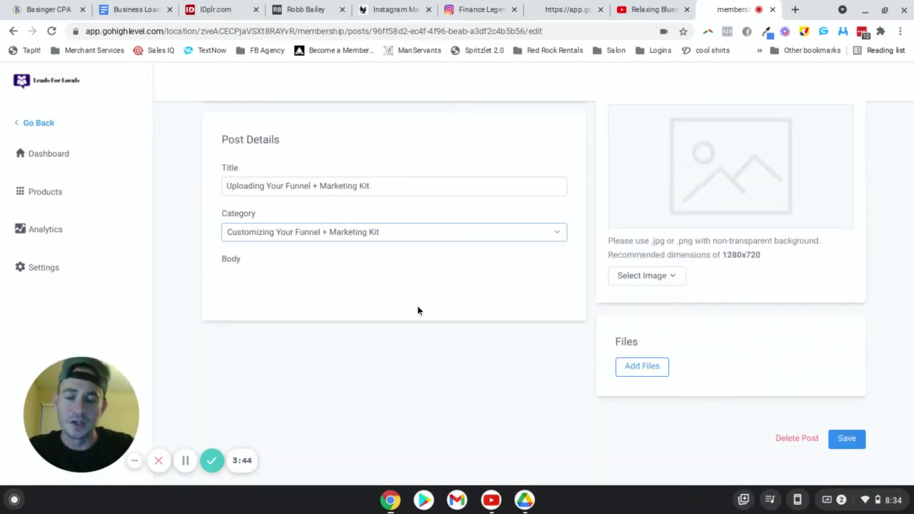
pyautogui.scroll(3, 358, 303)
pyautogui.scroll(-1, 421, 325)
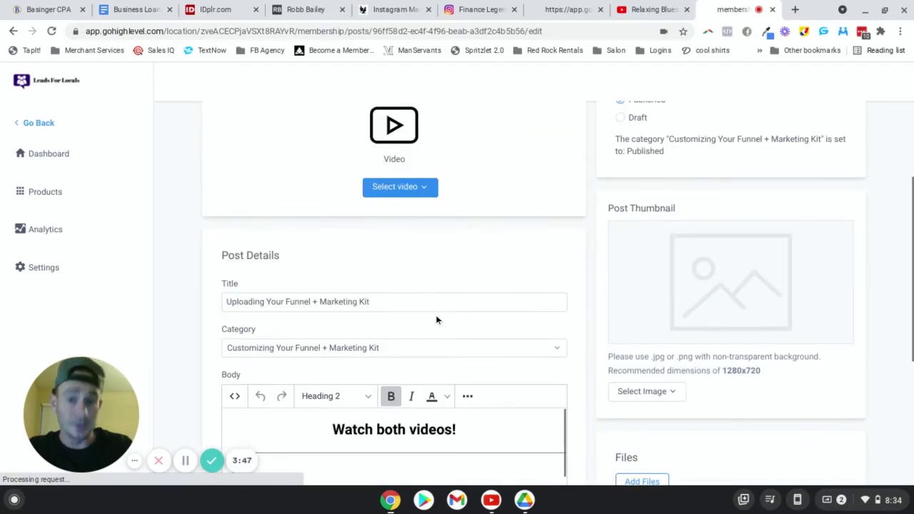
pyautogui.scroll(-4, 428, 321)
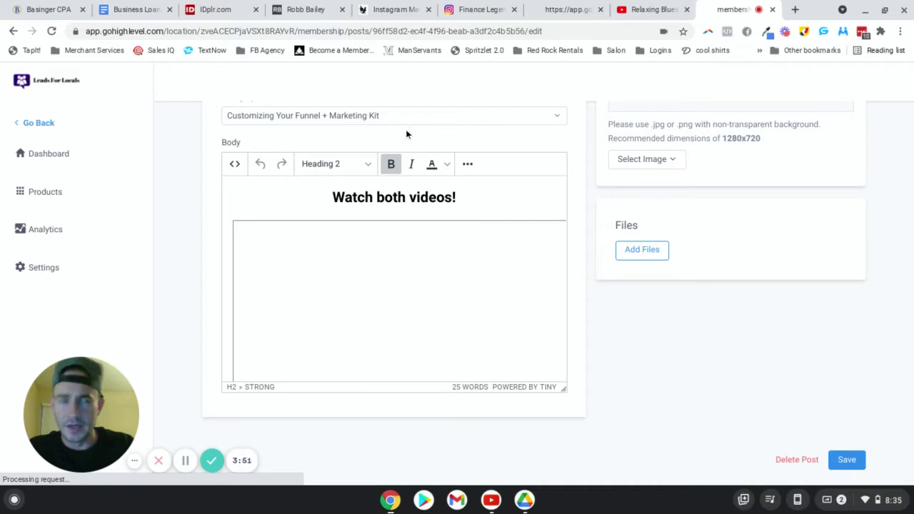
pyautogui.scroll(-4, 471, 286)
pyautogui.scroll(-1, 428, 228)
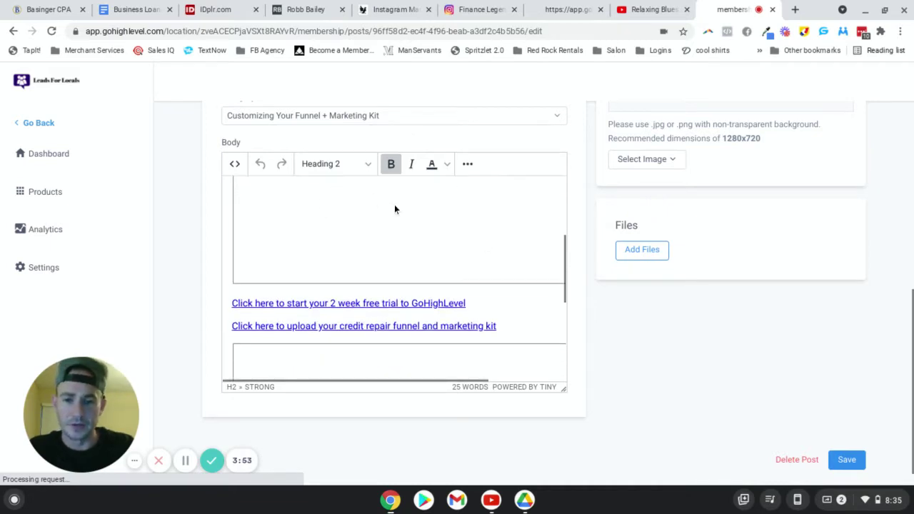
pyautogui.scroll(-2, 398, 249)
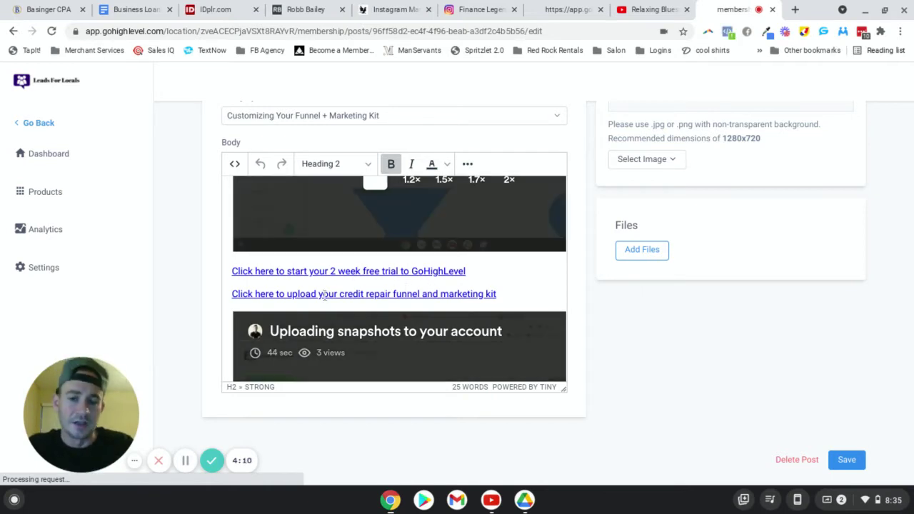
pyautogui.scroll(-1, 268, 302)
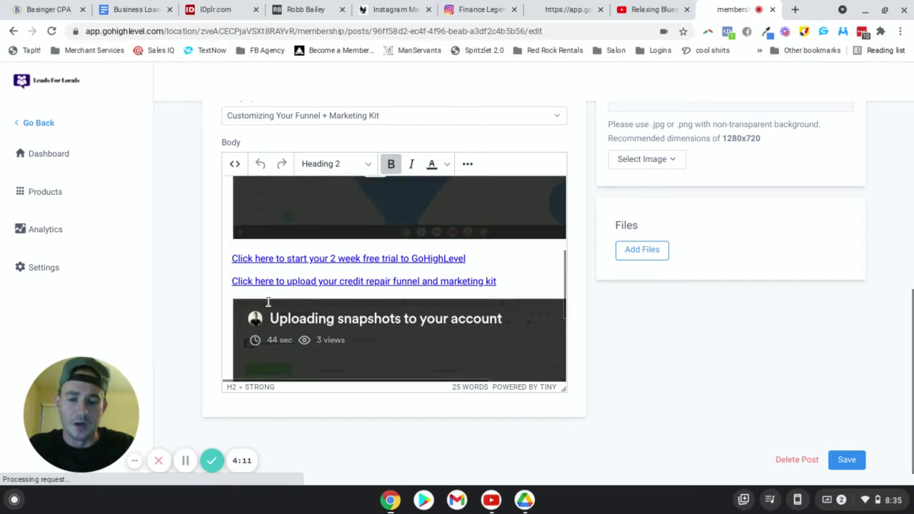
pyautogui.scroll(-5, 268, 301)
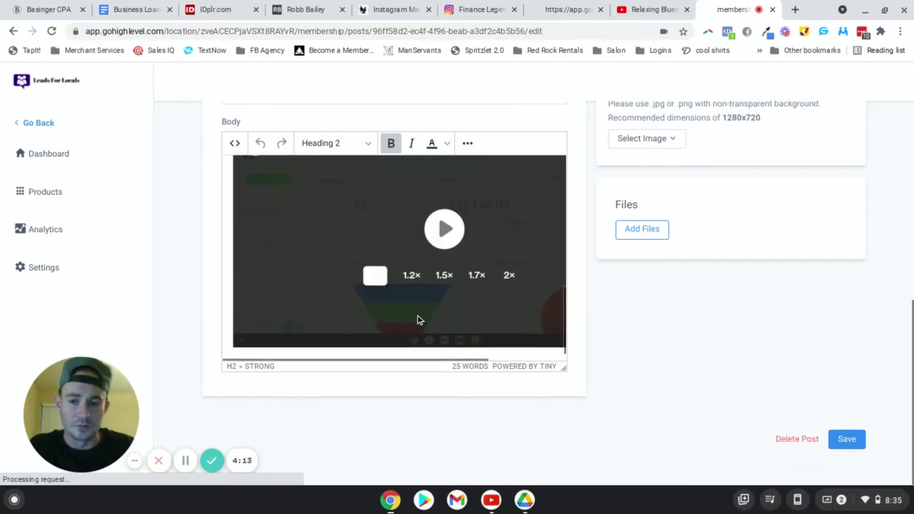
pyautogui.scroll(1, 603, 354)
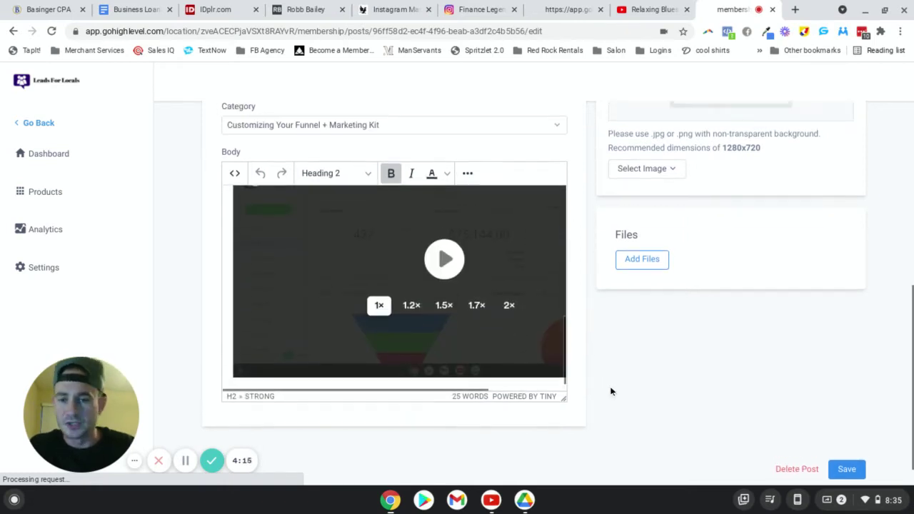
pyautogui.scroll(1, 611, 392)
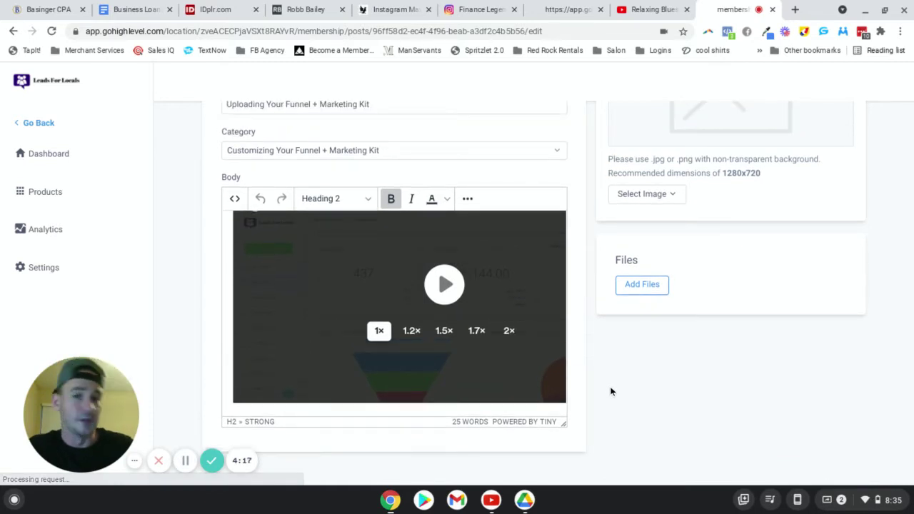
pyautogui.scroll(3, 553, 365)
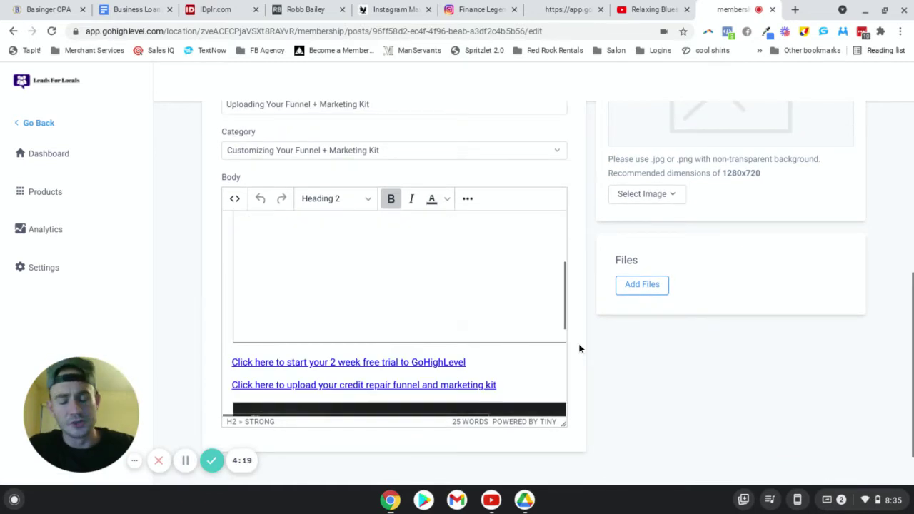
pyautogui.scroll(5, 580, 286)
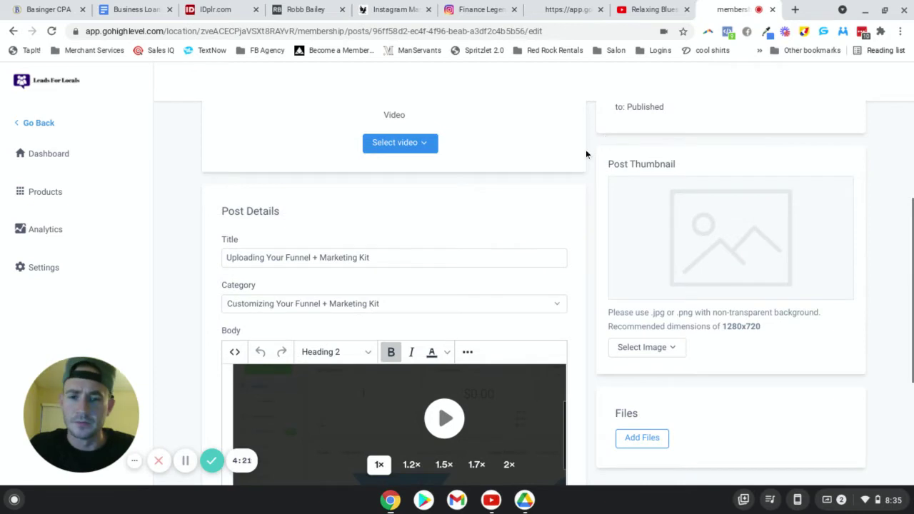
pyautogui.scroll(5, 586, 151)
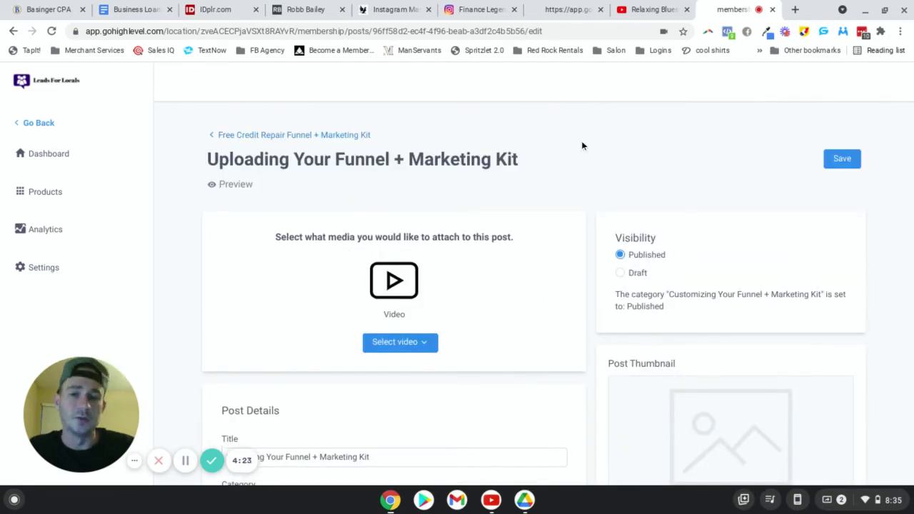
# Step: Return to the lesson's parent product page, and switch back to the account snapshots list
pyautogui.click(279, 136)
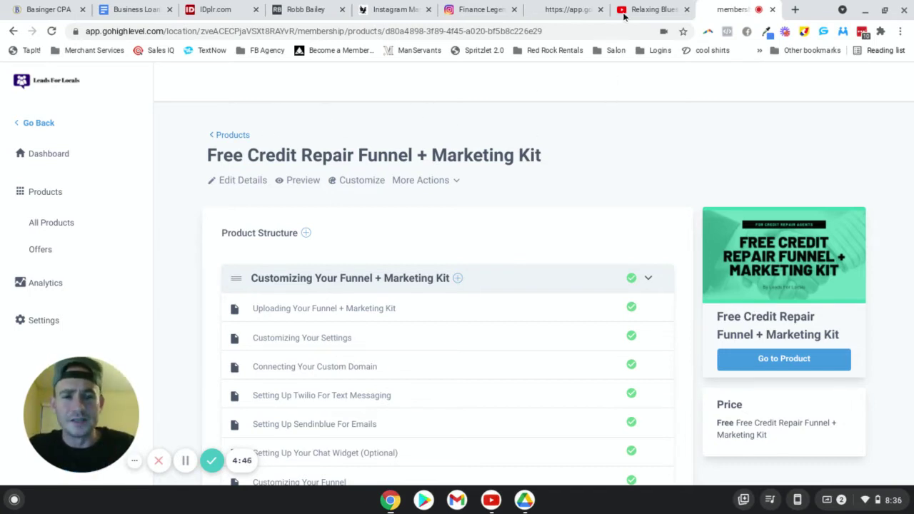
pyautogui.click(570, 9)
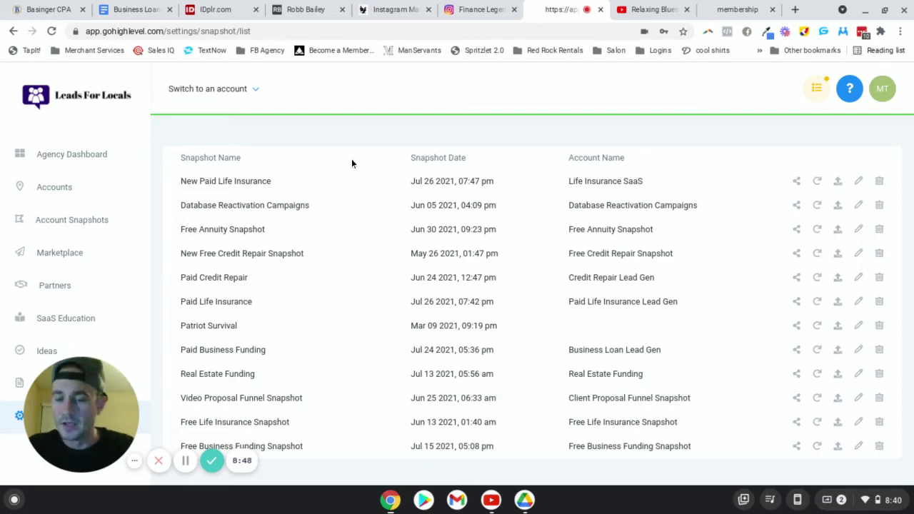
pyautogui.click(185, 460)
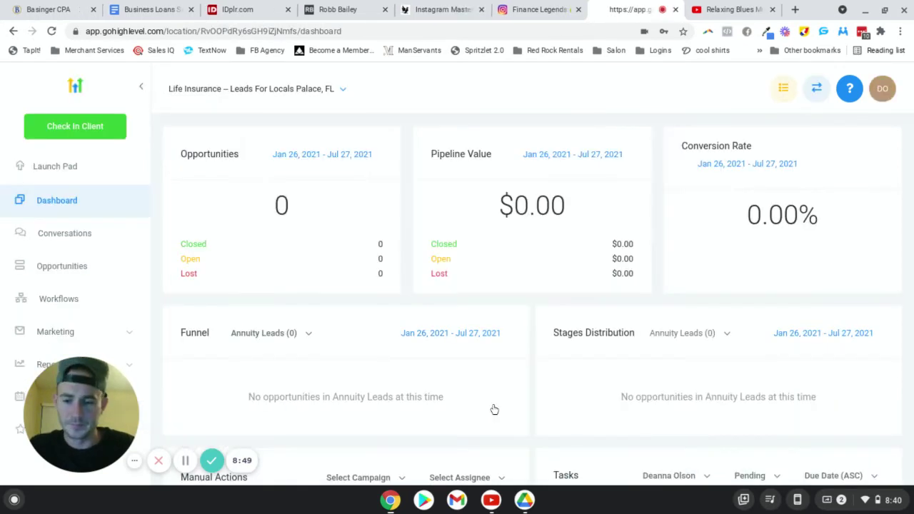
# Step: Open the Life Insurance folder in the sub-account's Workflows
pyautogui.moveTo(102, 425); pyautogui.dragTo(242, 421)
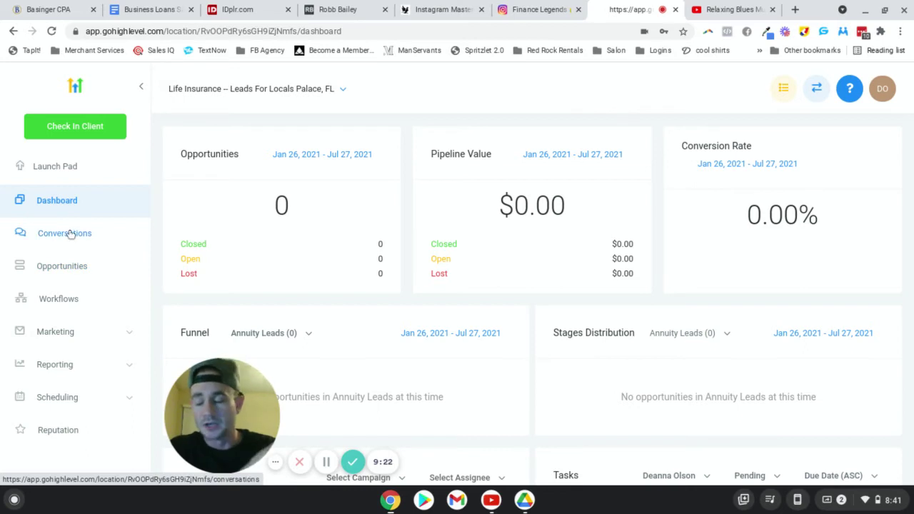
pyautogui.scroll(-3, 28, 268)
pyautogui.scroll(2, 57, 275)
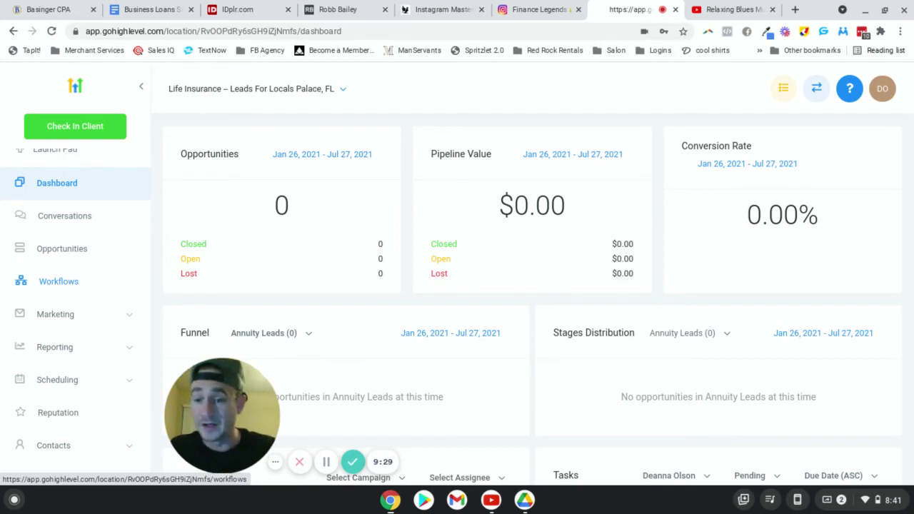
pyautogui.click(72, 284)
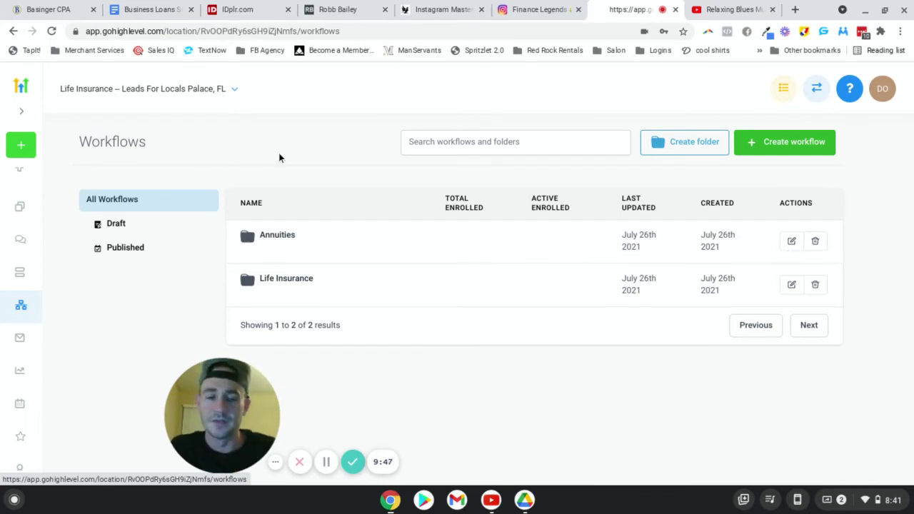
pyautogui.click(305, 282)
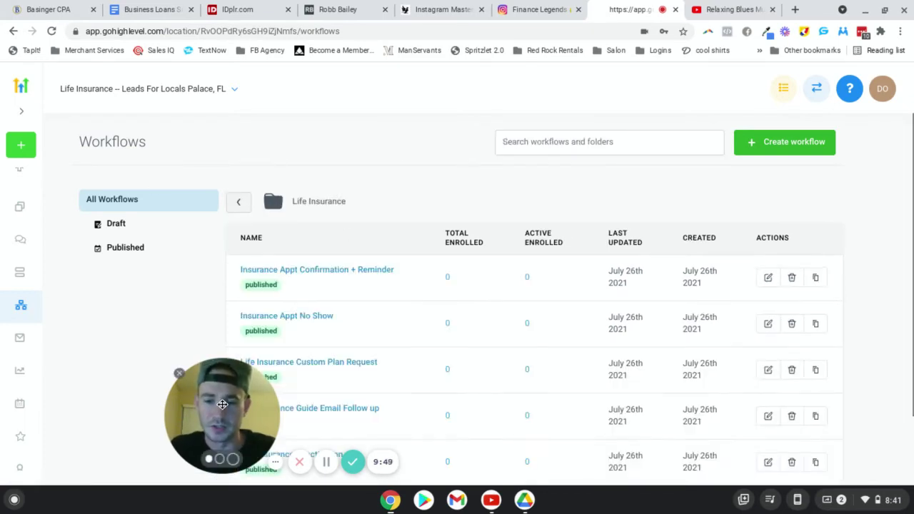
# Step: Look through the workflows listed in the Life Insurance folder down to Life Insurance Reactivation
pyautogui.moveTo(223, 404); pyautogui.dragTo(100, 410)
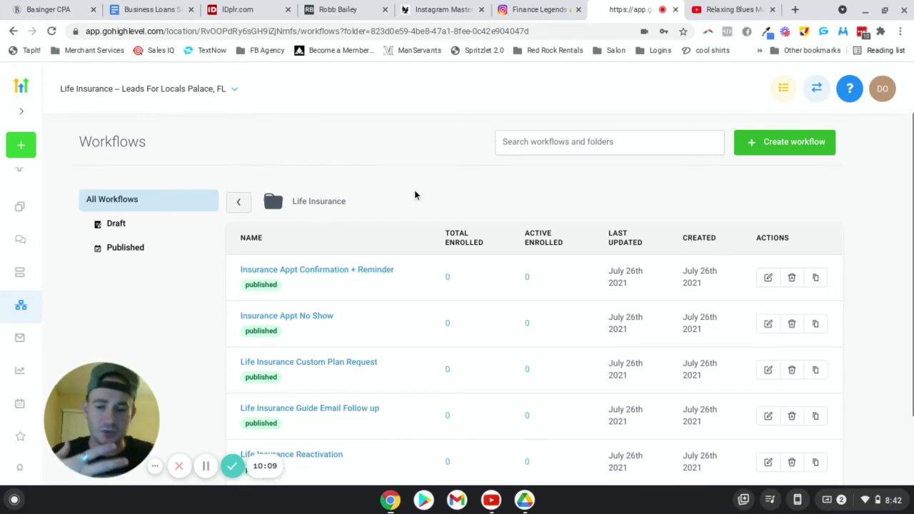
pyautogui.scroll(-3, 351, 217)
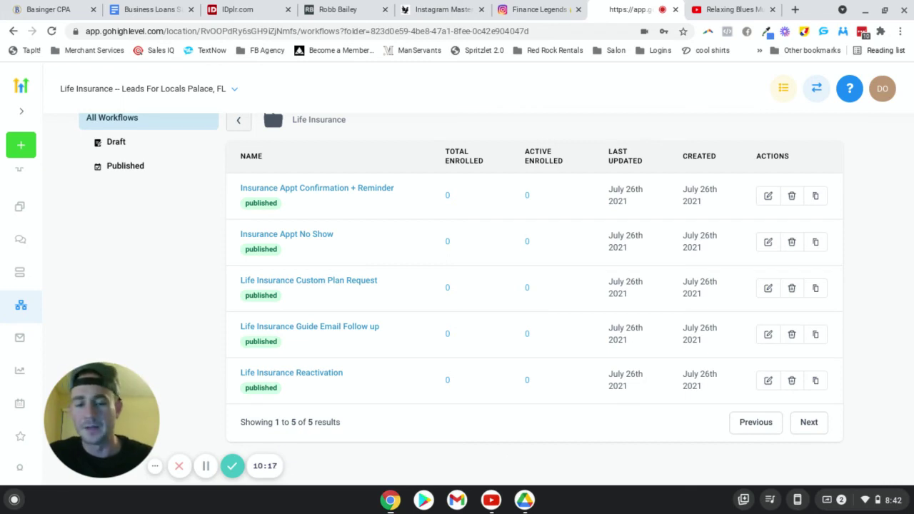
pyautogui.moveTo(350, 351)
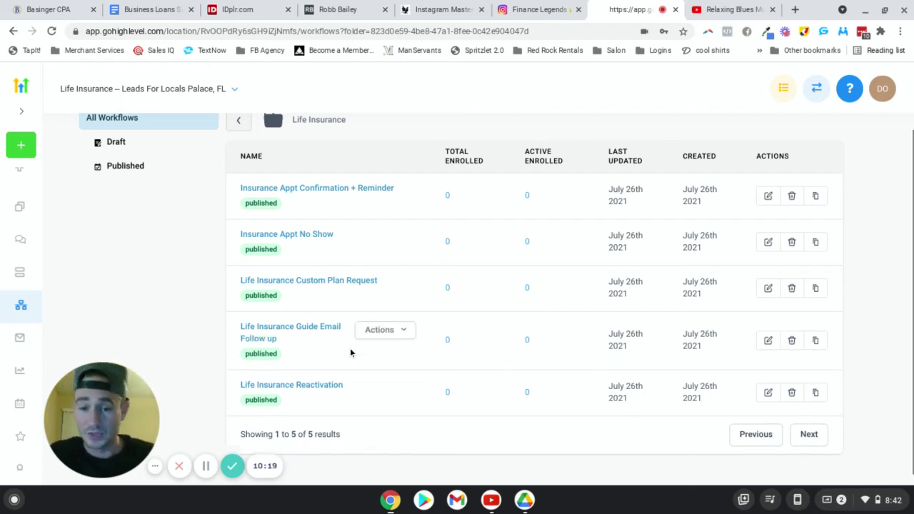
# Step: Open the Life Insurance Guide Email Follow up workflow and view its Email 3 - What Is Life Insurance action, closing it without saving
pyautogui.click(328, 333)
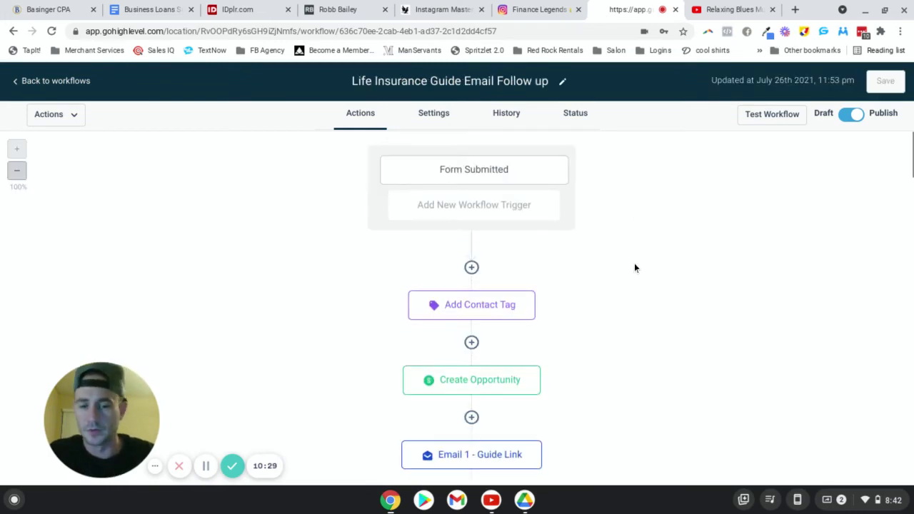
pyautogui.scroll(-2, 634, 268)
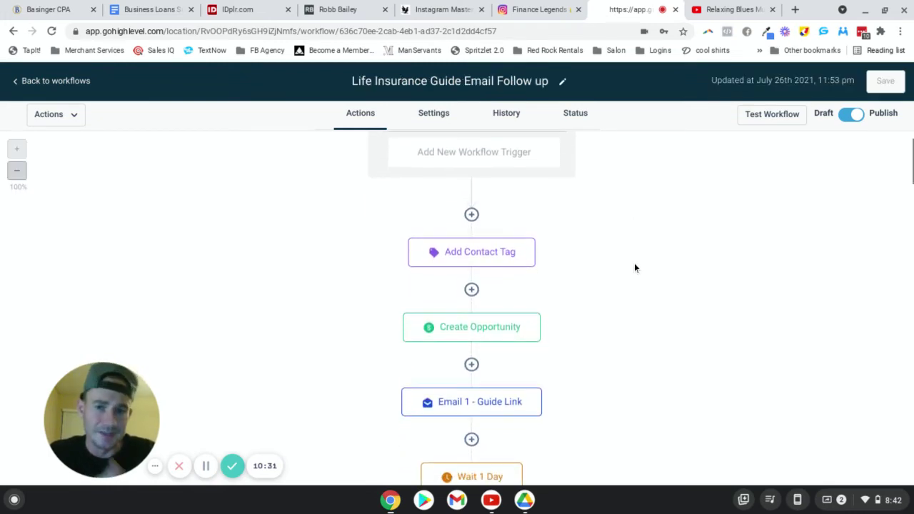
pyautogui.scroll(-6, 634, 268)
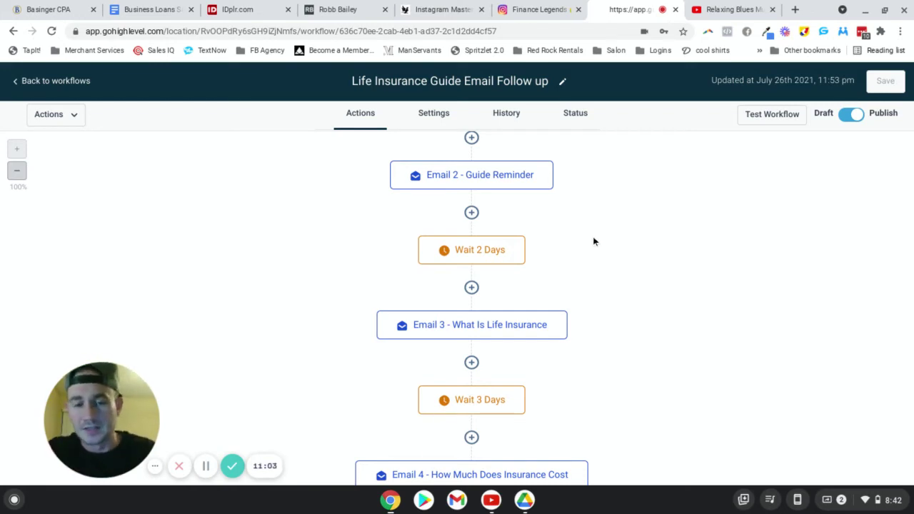
pyautogui.click(514, 334)
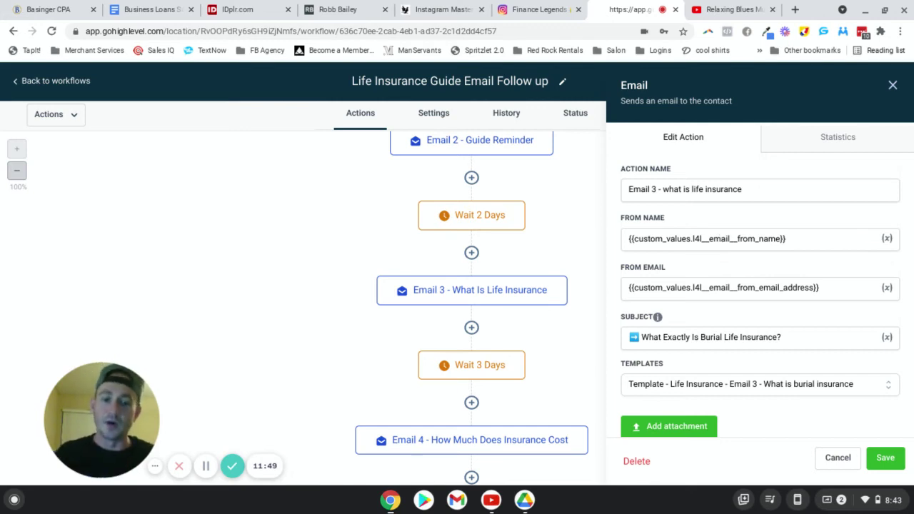
pyautogui.click(840, 461)
# Step: Review the email sequence down to Email 16 - Choosing A Beneficiary, and return to the Life Insurance workflows folder
pyautogui.scroll(-20, 591, 263)
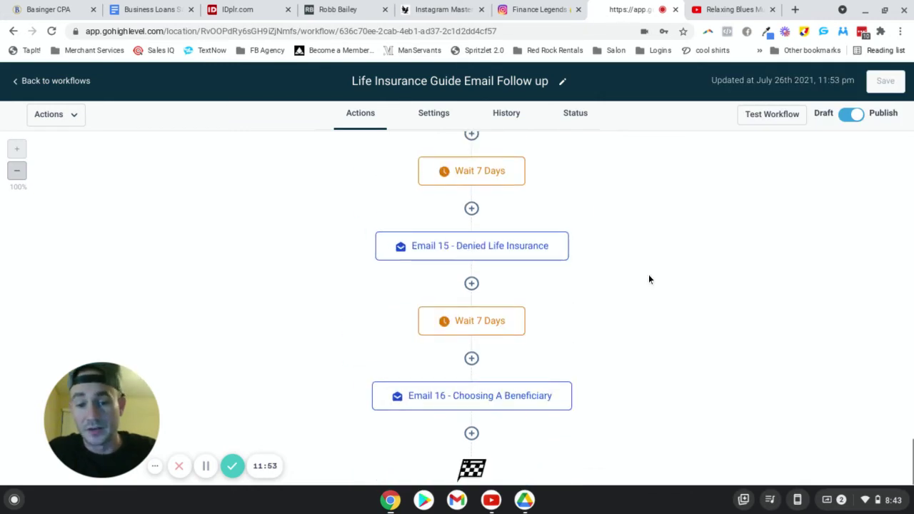
pyautogui.scroll(1, 668, 306)
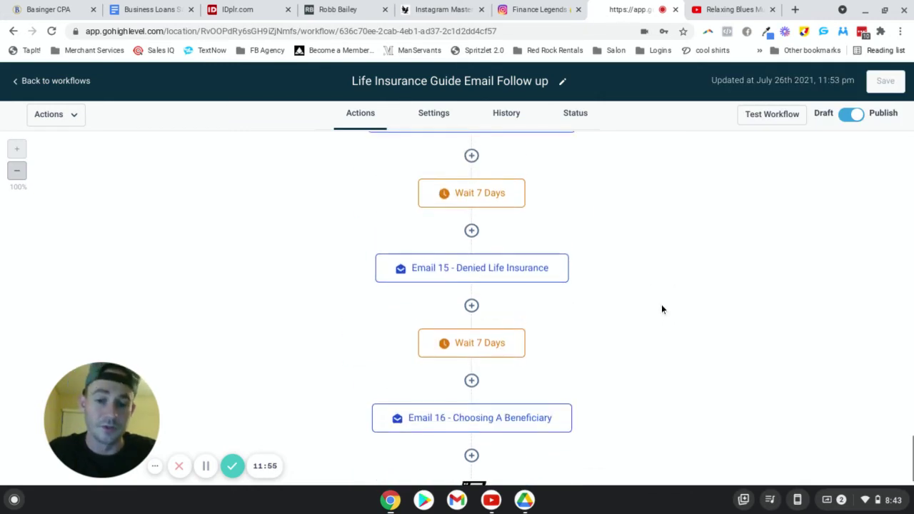
pyautogui.scroll(5, 655, 325)
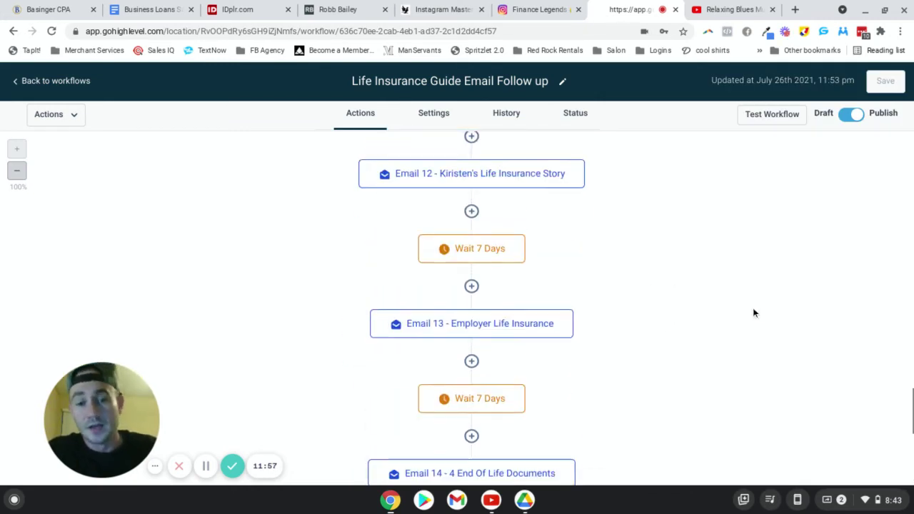
pyautogui.scroll(20, 753, 312)
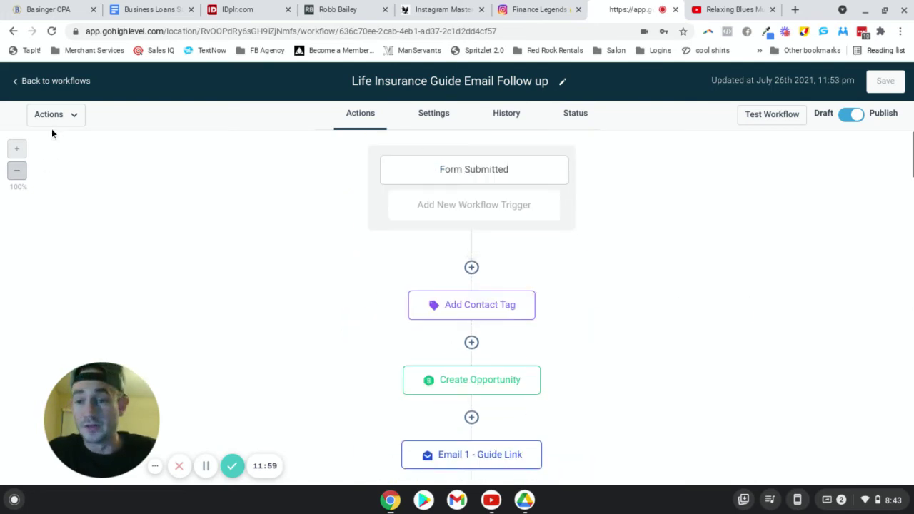
pyautogui.click(67, 81)
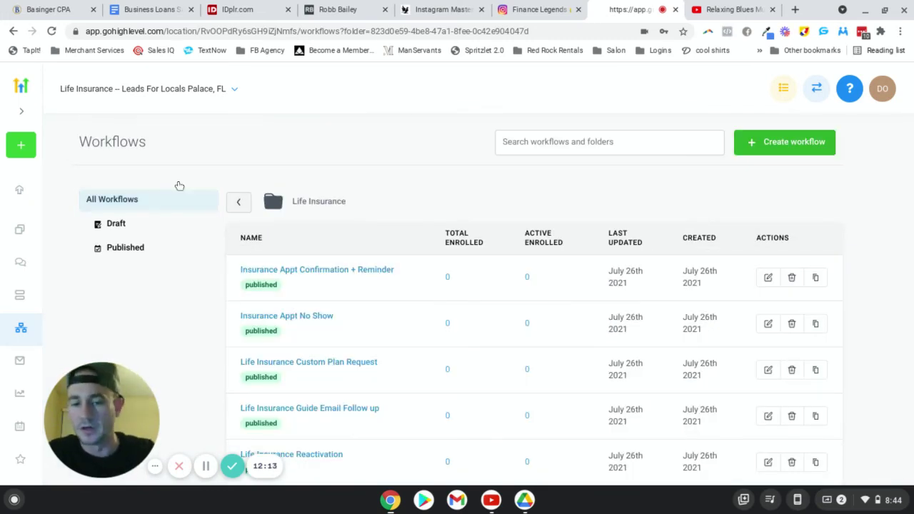
# Step: Open the marketing emails list and go to the second page of life insurance templates
pyautogui.moveTo(103, 408); pyautogui.dragTo(158, 395)
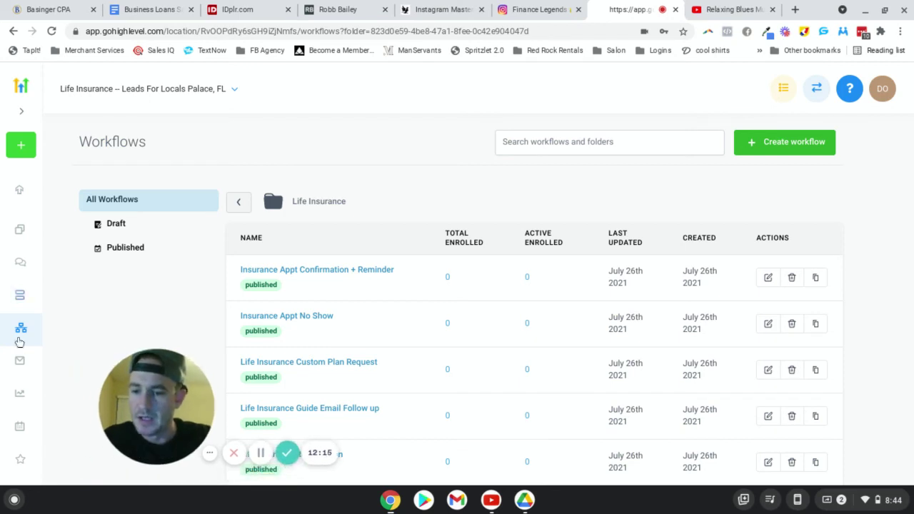
pyautogui.scroll(-1, 21, 333)
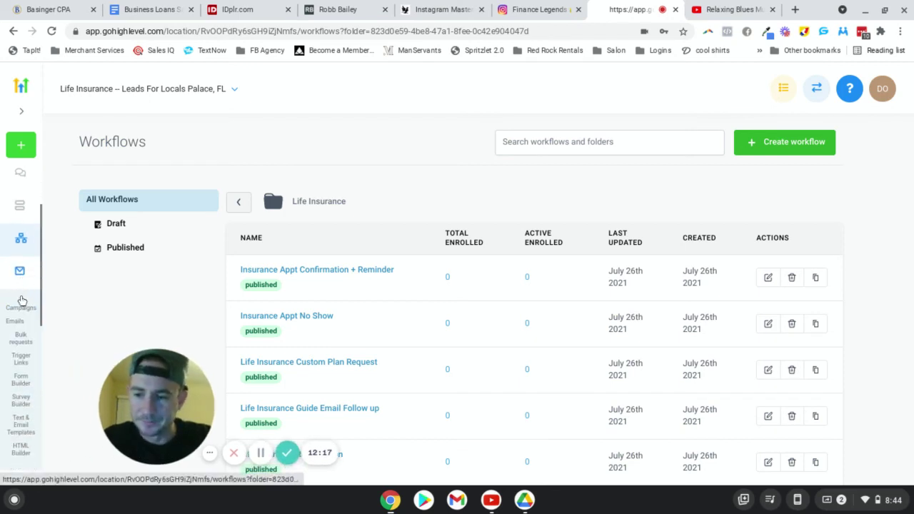
pyautogui.click(15, 322)
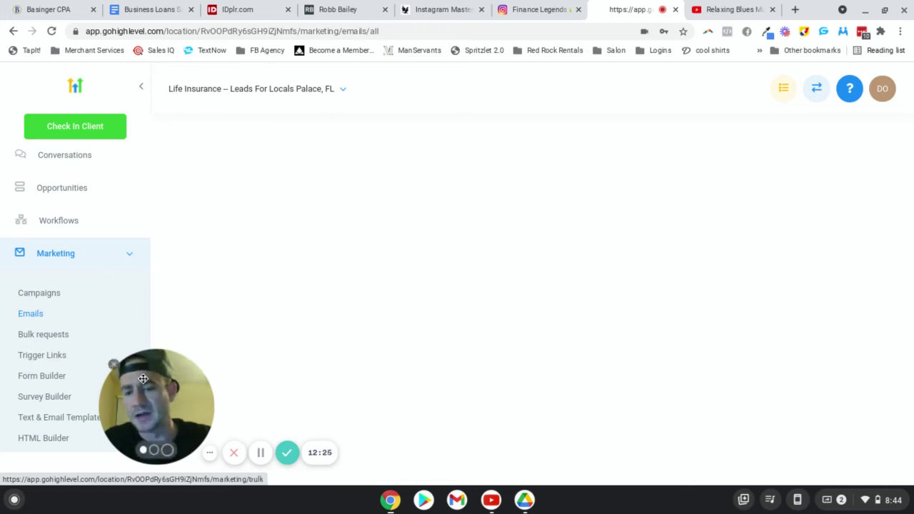
pyautogui.moveTo(150, 391); pyautogui.dragTo(86, 389)
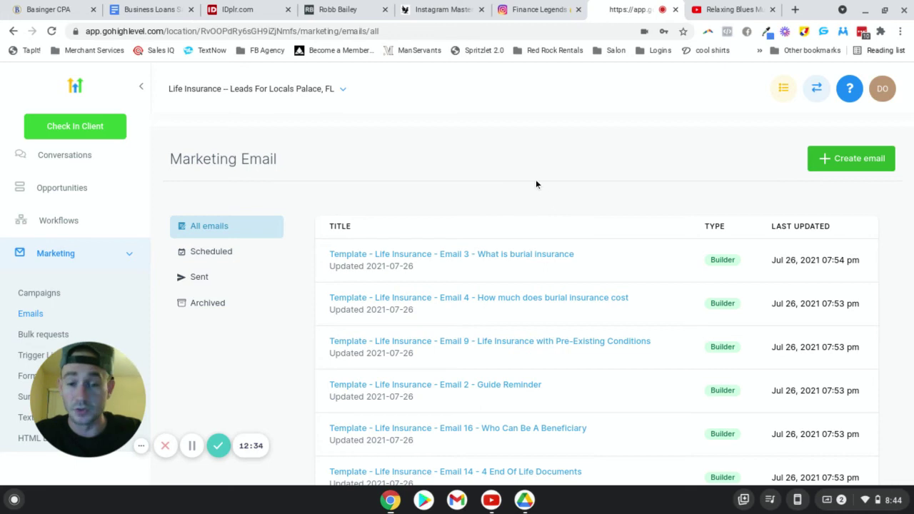
pyautogui.scroll(-2, 511, 191)
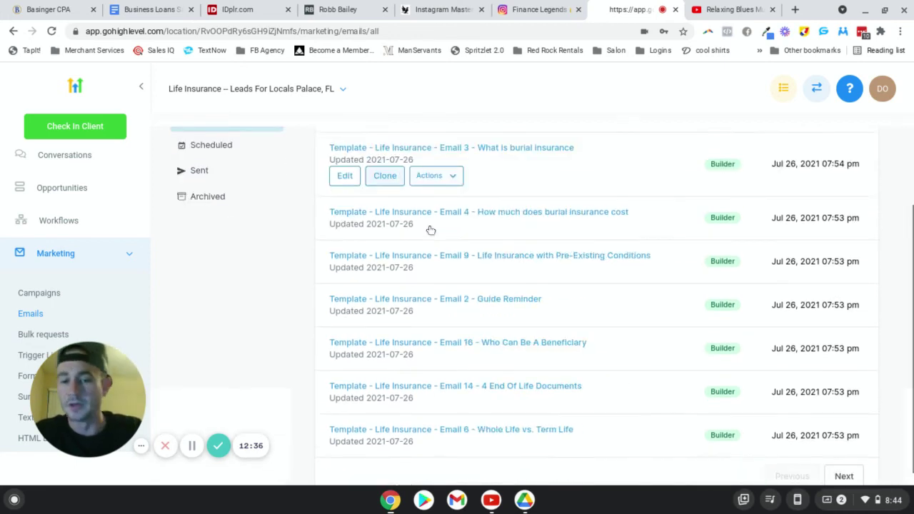
pyautogui.click(846, 431)
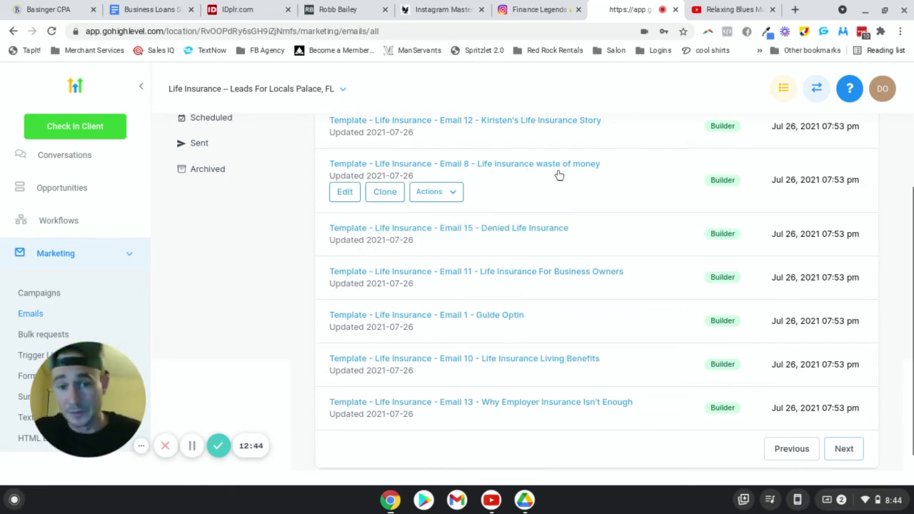
# Step: Open the Life Insurance Email 12 template, inspect the image URL of its logo block, and exit the email builder
pyautogui.moveTo(529, 162)
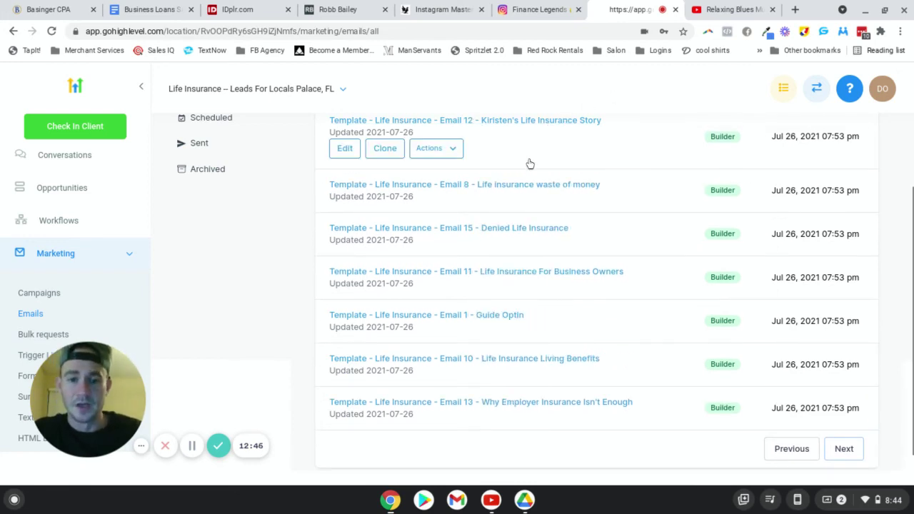
pyautogui.click(529, 122)
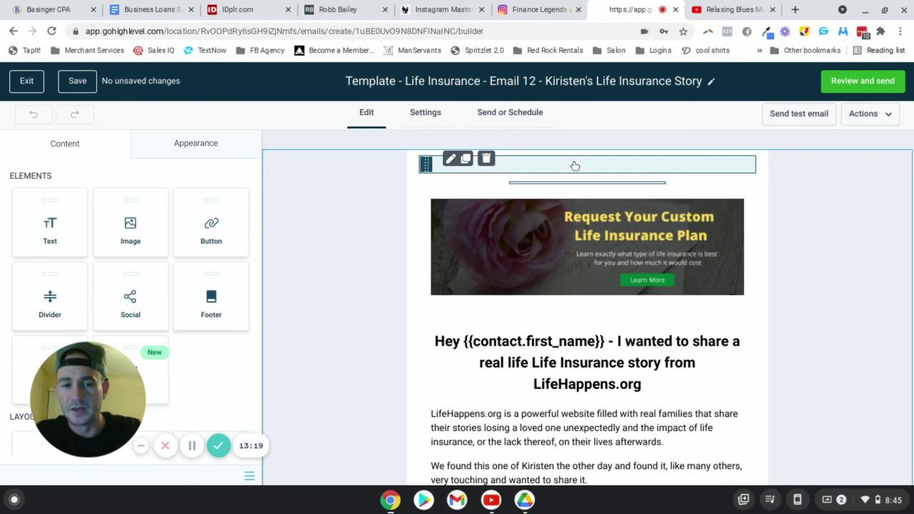
pyautogui.click(575, 165)
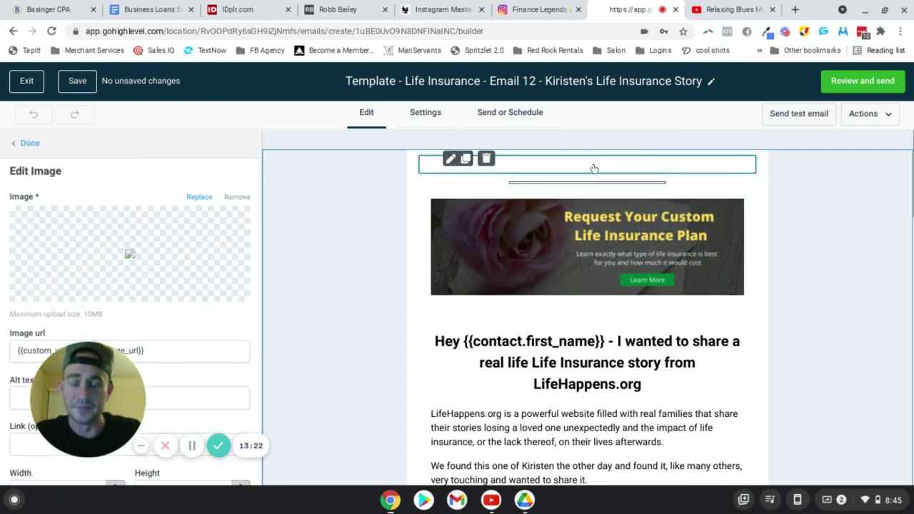
pyautogui.moveTo(169, 255)
pyautogui.scroll(-1, 170, 255)
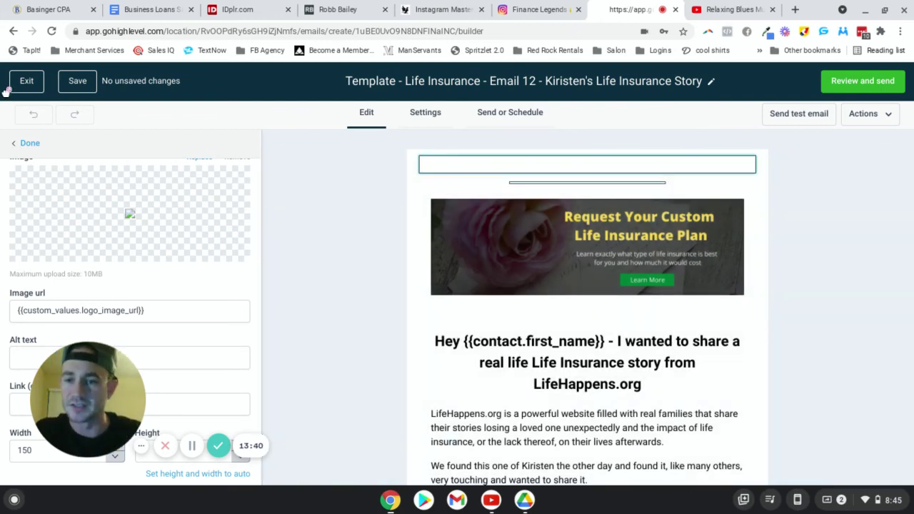
pyautogui.click(26, 81)
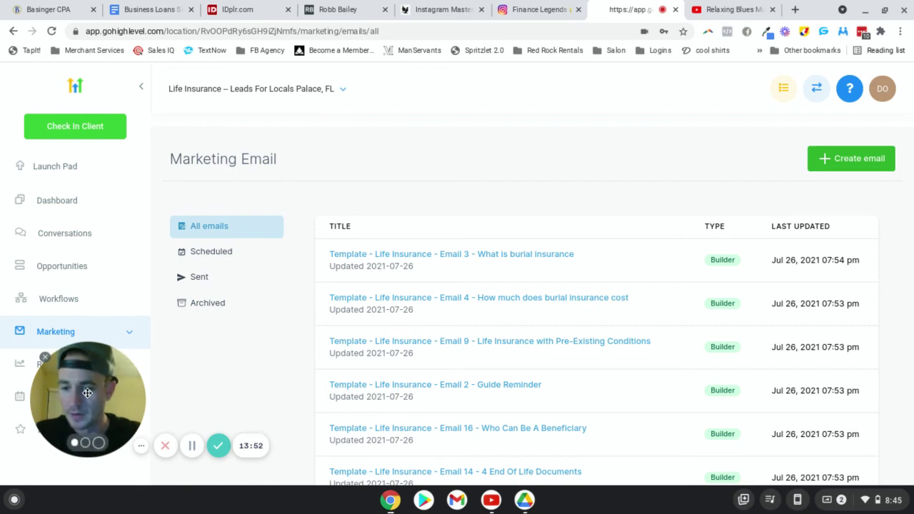
# Step: Open the sub-account's Funnels list to view the included funnels
pyautogui.moveTo(87, 393); pyautogui.dragTo(231, 377)
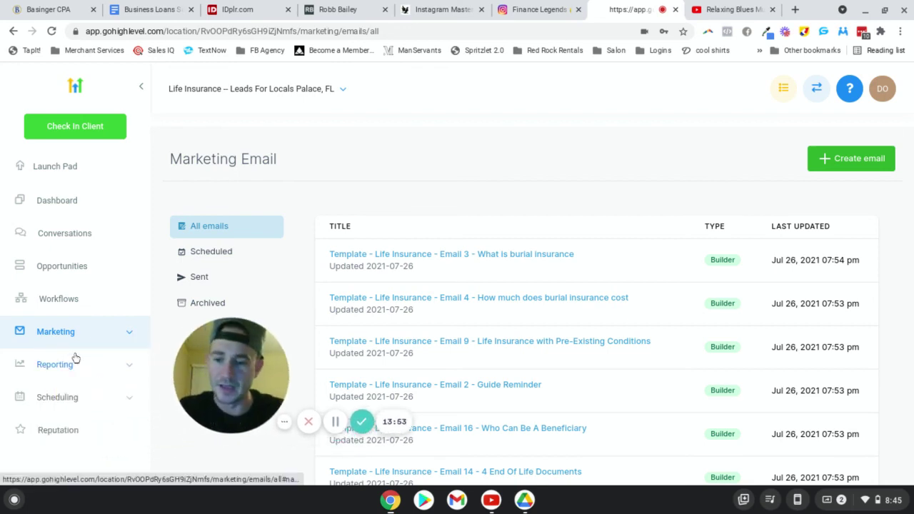
pyautogui.scroll(-3, 76, 357)
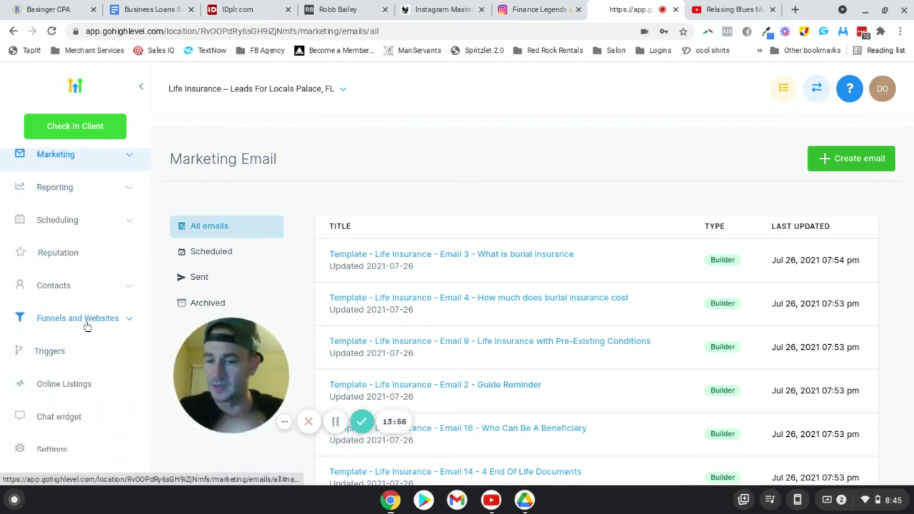
pyautogui.click(77, 319)
pyautogui.click(32, 359)
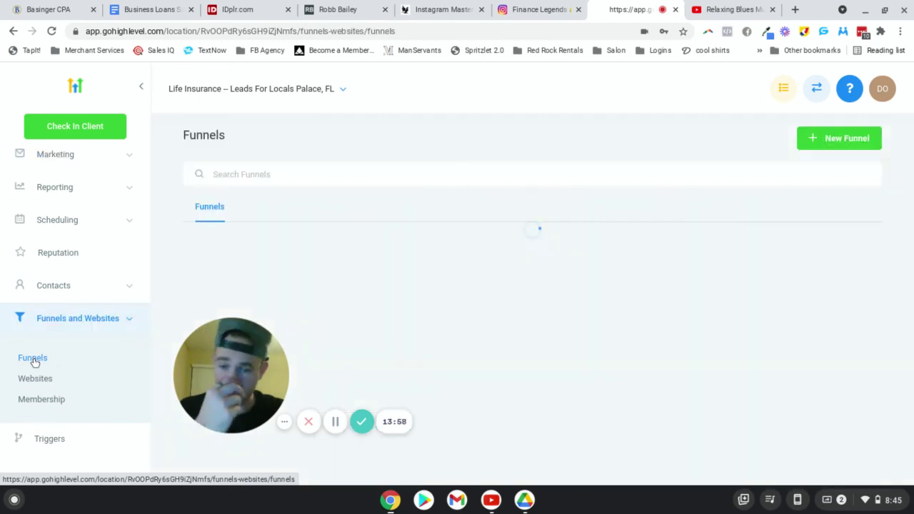
pyautogui.moveTo(233, 365); pyautogui.dragTo(81, 390)
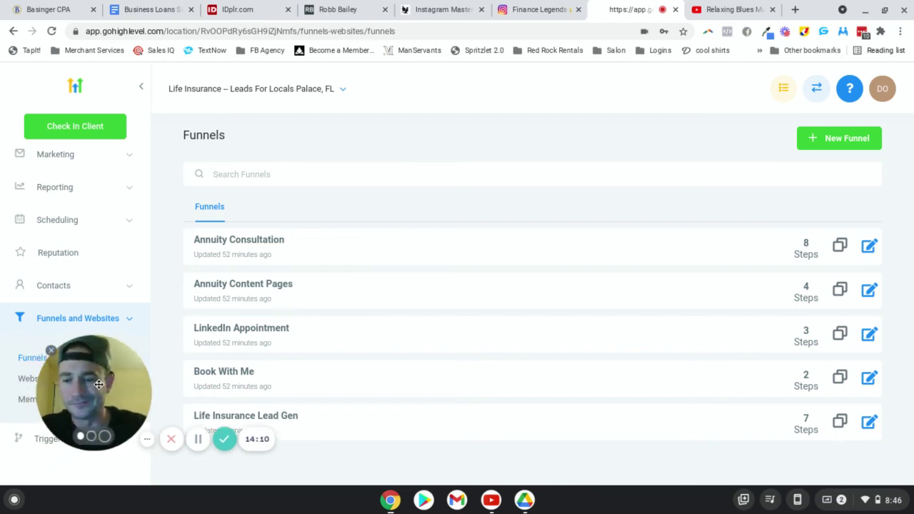
# Step: Open the Custom Values in the sub-account's Settings and look through the listed names and keys
pyautogui.scroll(-3, 47, 411)
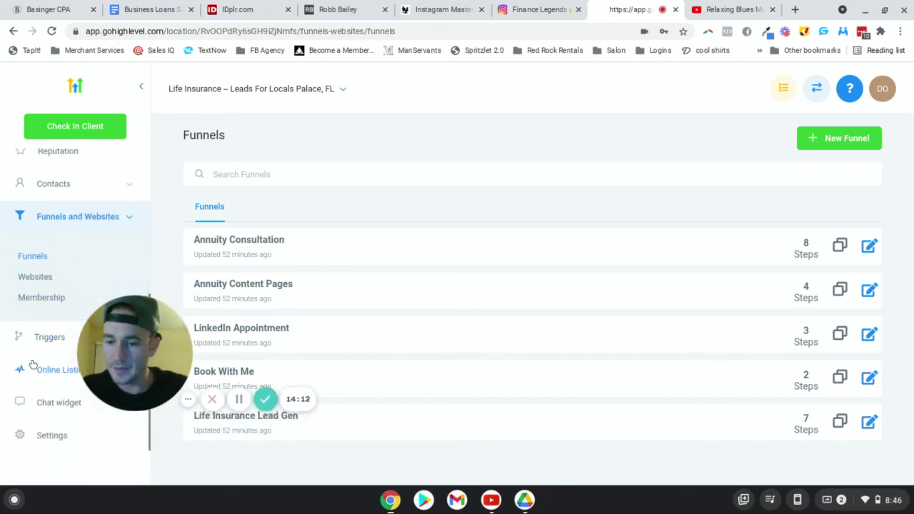
pyautogui.click(51, 437)
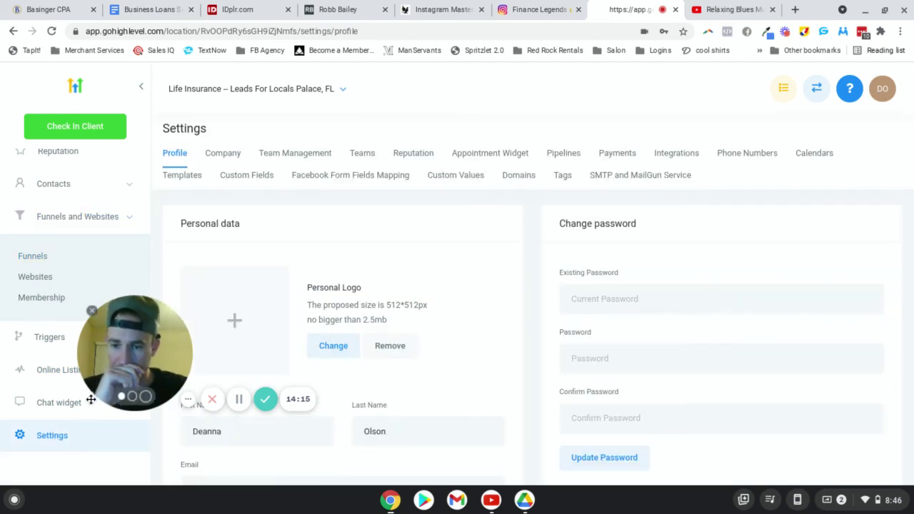
pyautogui.moveTo(141, 358); pyautogui.dragTo(92, 410)
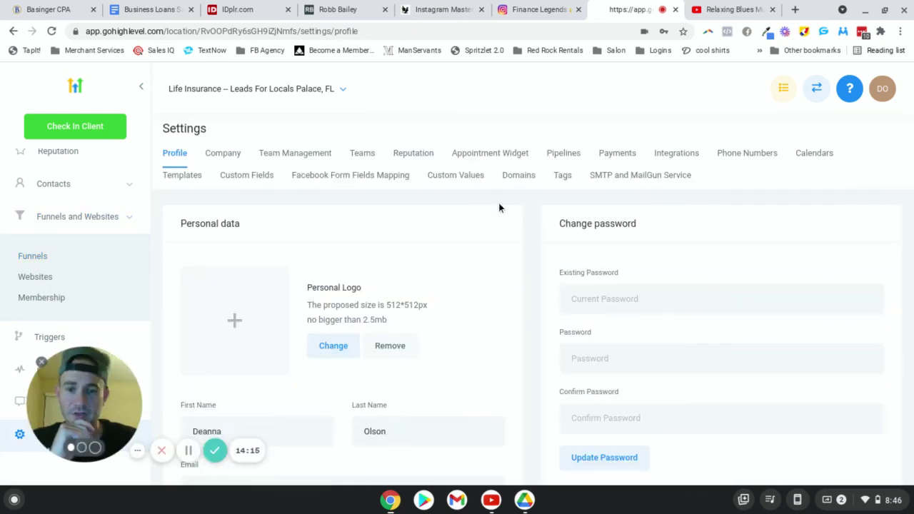
pyautogui.click(463, 180)
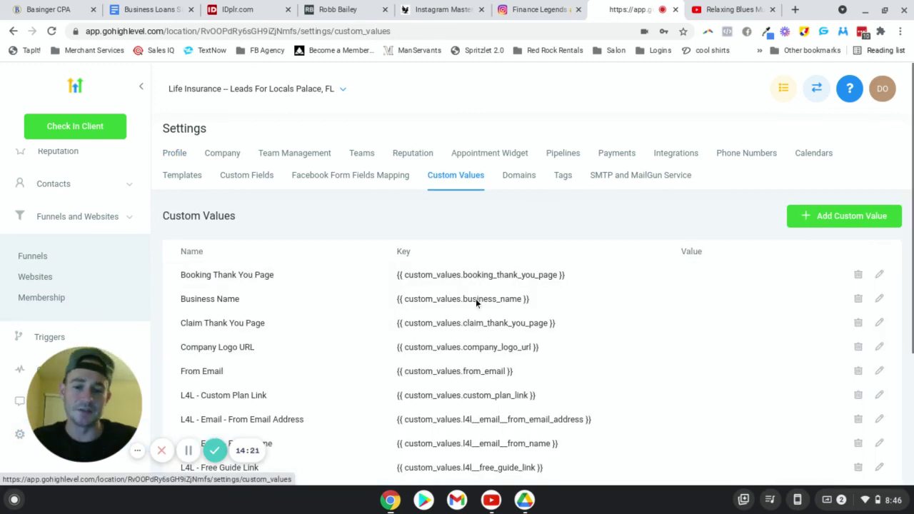
pyautogui.scroll(-2, 500, 304)
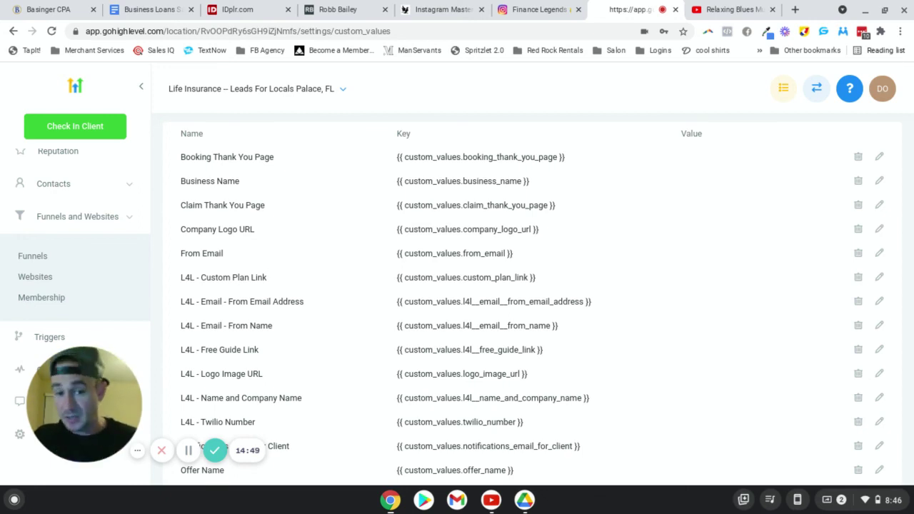
pyautogui.scroll(-1, 836, 307)
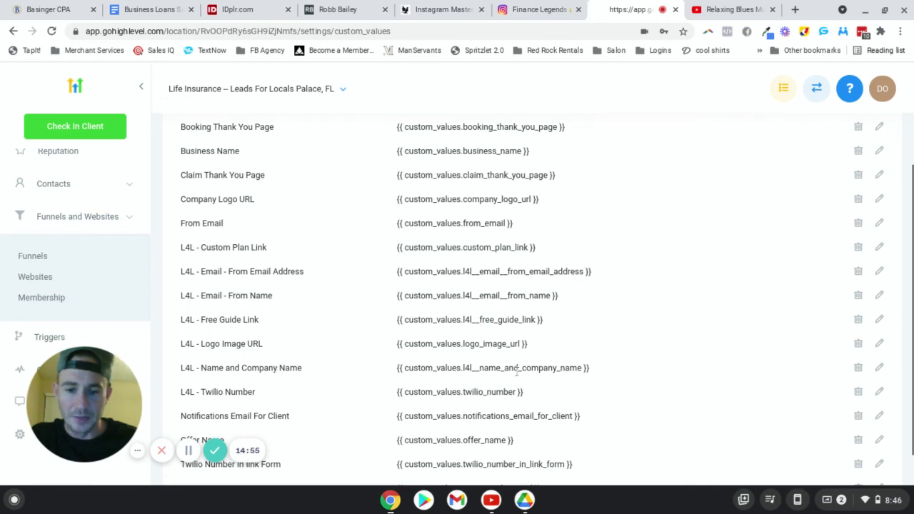
# Step: View the edit form of the L4L - Name and Company Name custom value and close it without changes
pyautogui.click(880, 369)
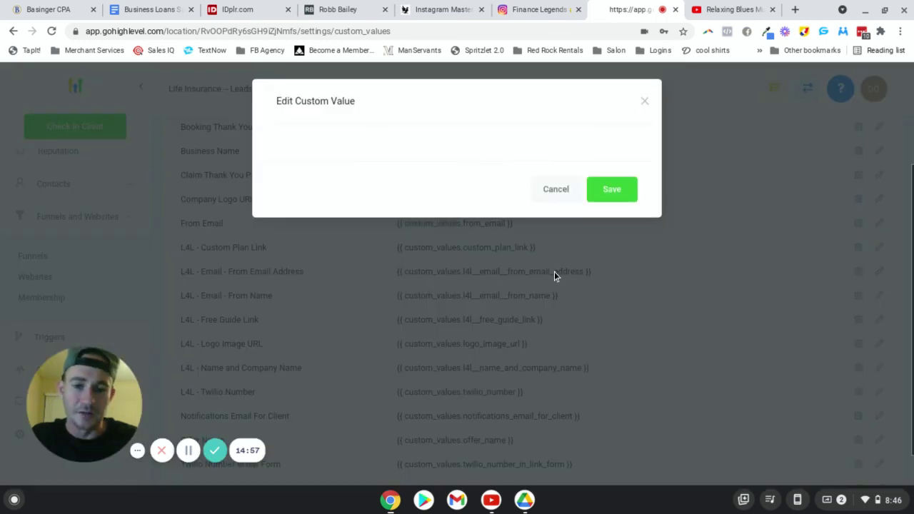
pyautogui.click(300, 224)
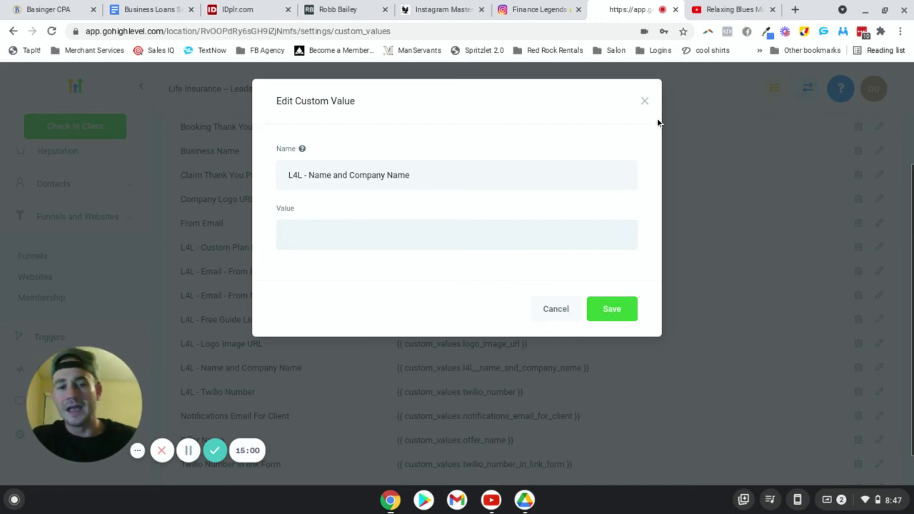
pyautogui.click(645, 100)
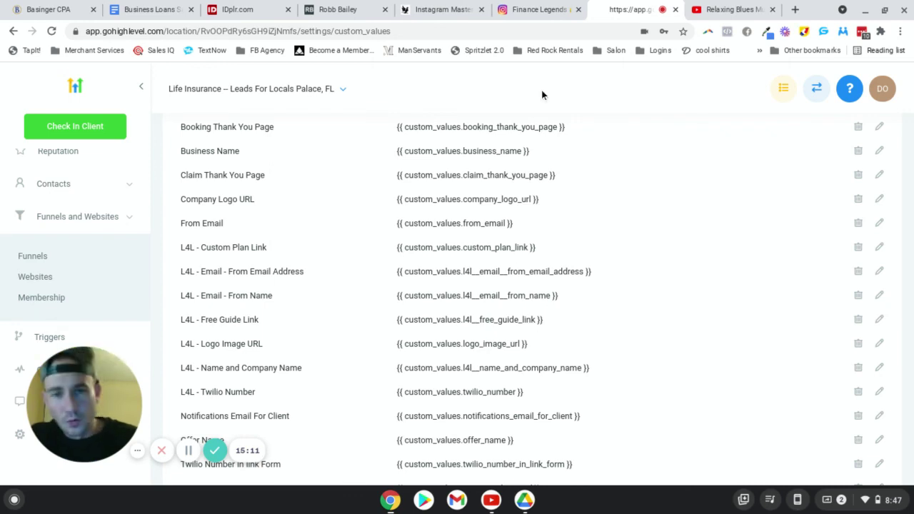
pyautogui.moveTo(97, 390)
pyautogui.moveTo(97, 390); pyautogui.dragTo(188, 375)
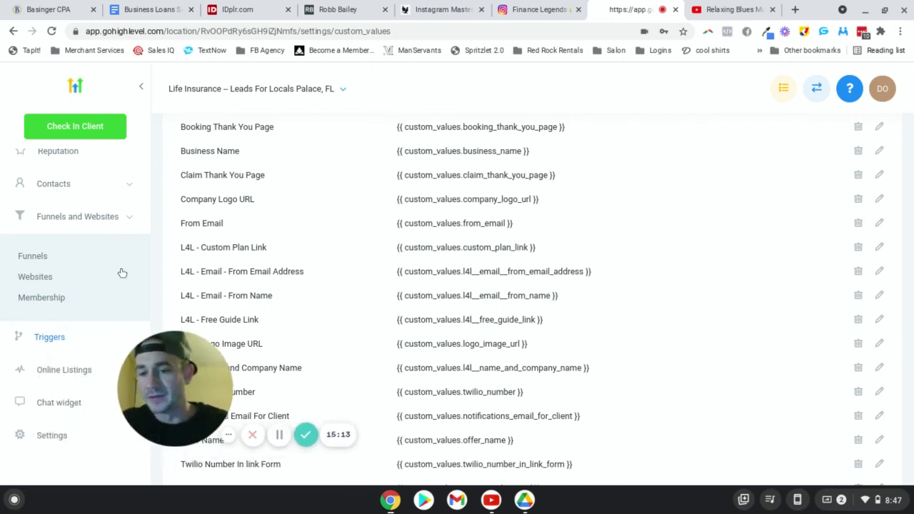
pyautogui.click(124, 220)
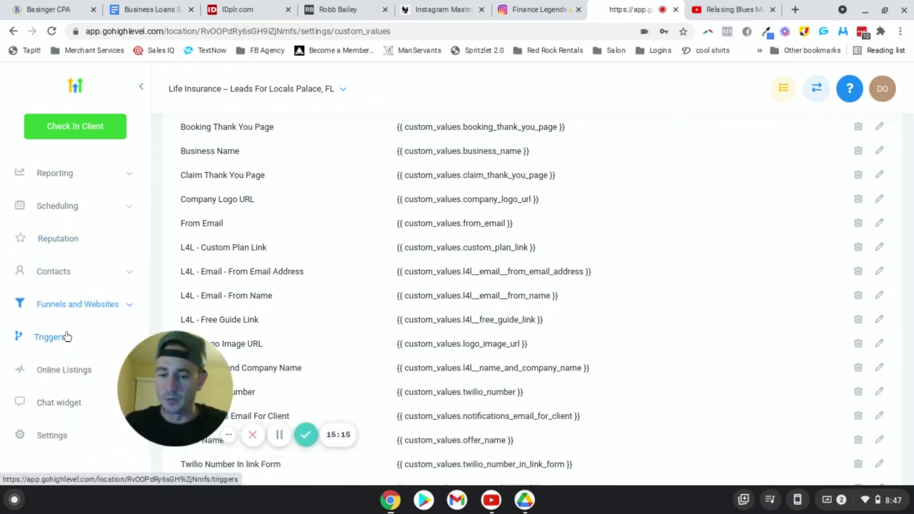
pyautogui.click(65, 336)
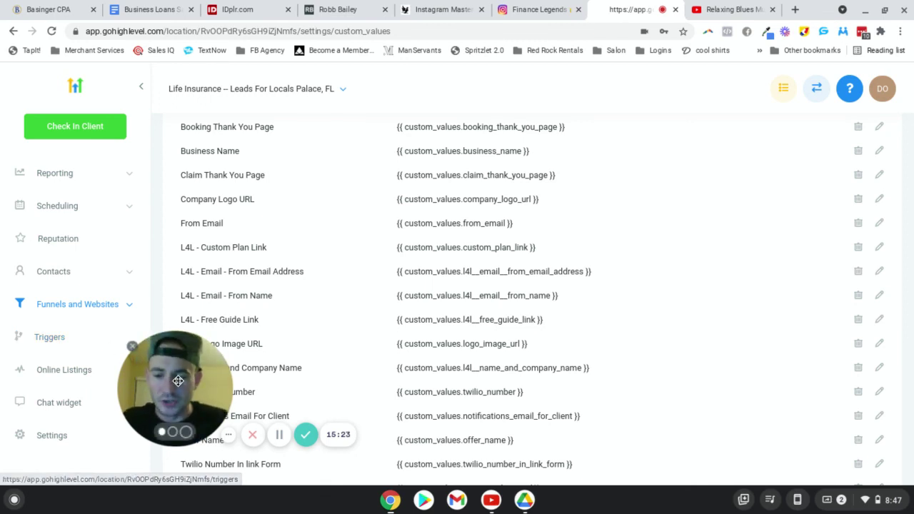
pyautogui.moveTo(176, 381); pyautogui.dragTo(84, 402)
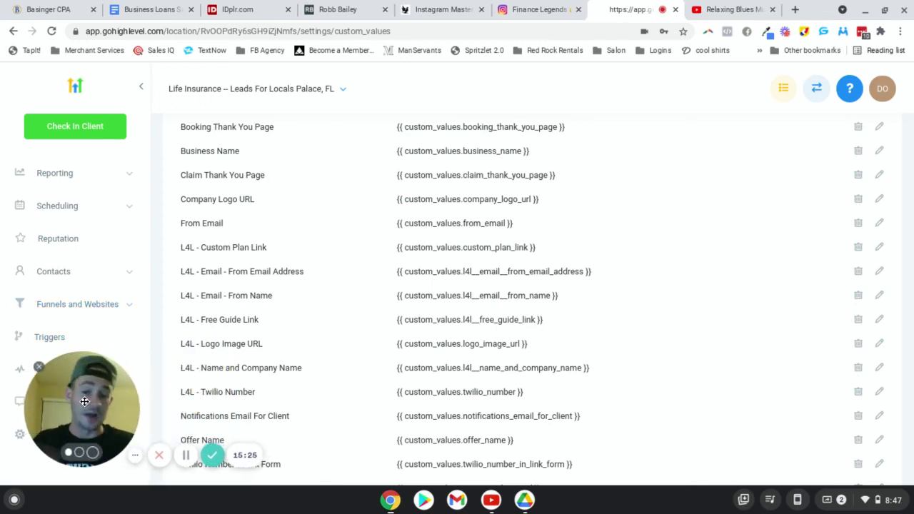